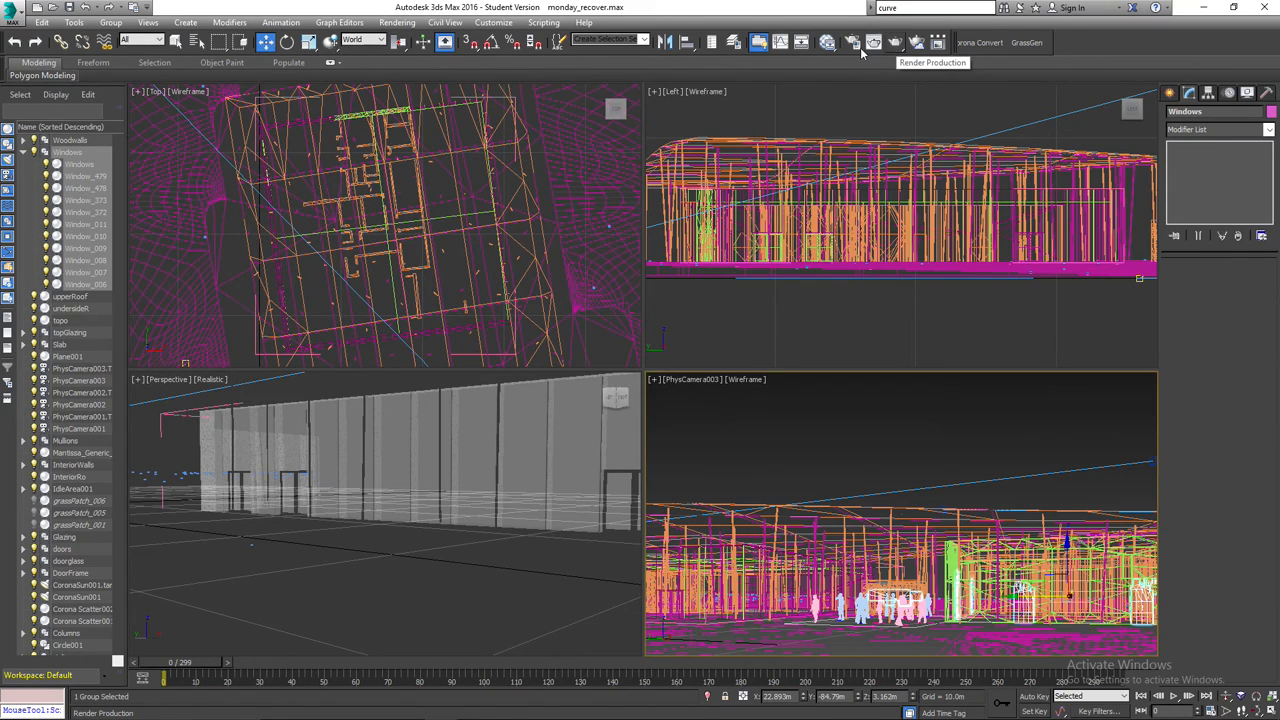
Set the render output size to the Custom preset at 640 × 480 and close the render settings.
left_click(854, 43)
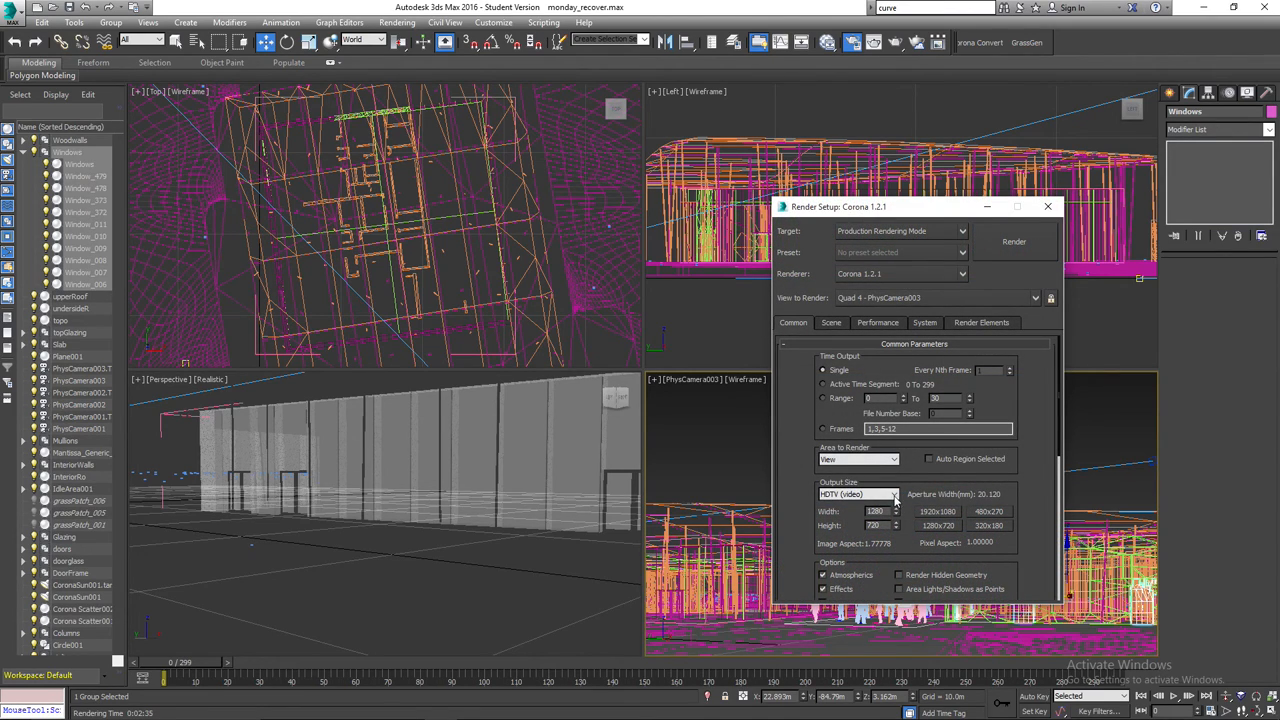
left_click(868, 495)
left_click(866, 507)
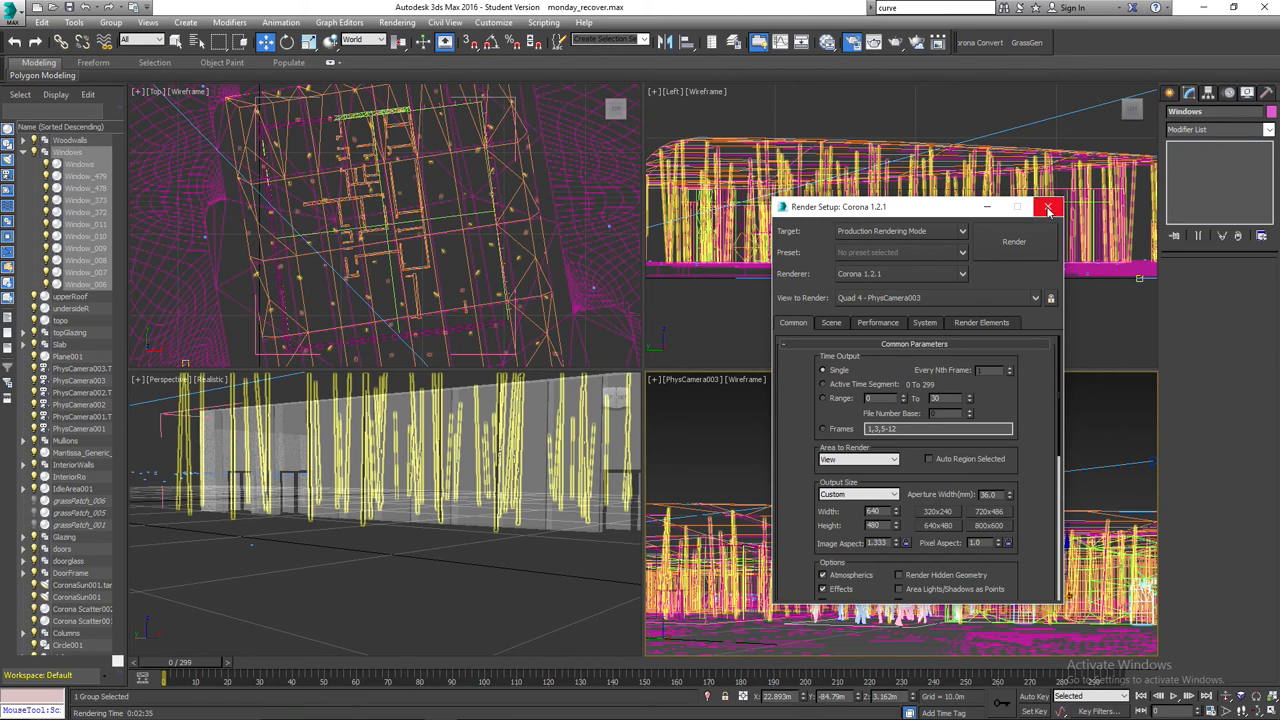
left_click(1048, 207)
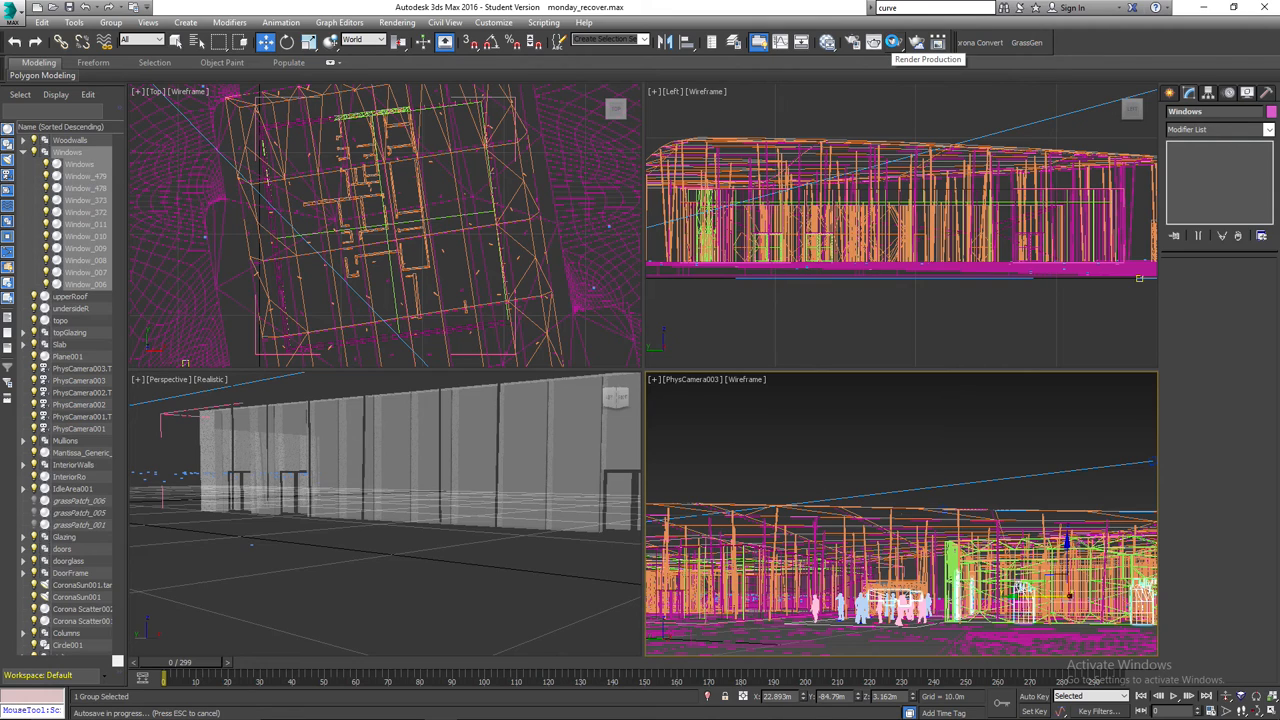
Render the PhysCamera003 view with Corona, stop the render after several passes, and close the frame buffer.
left_click(893, 42)
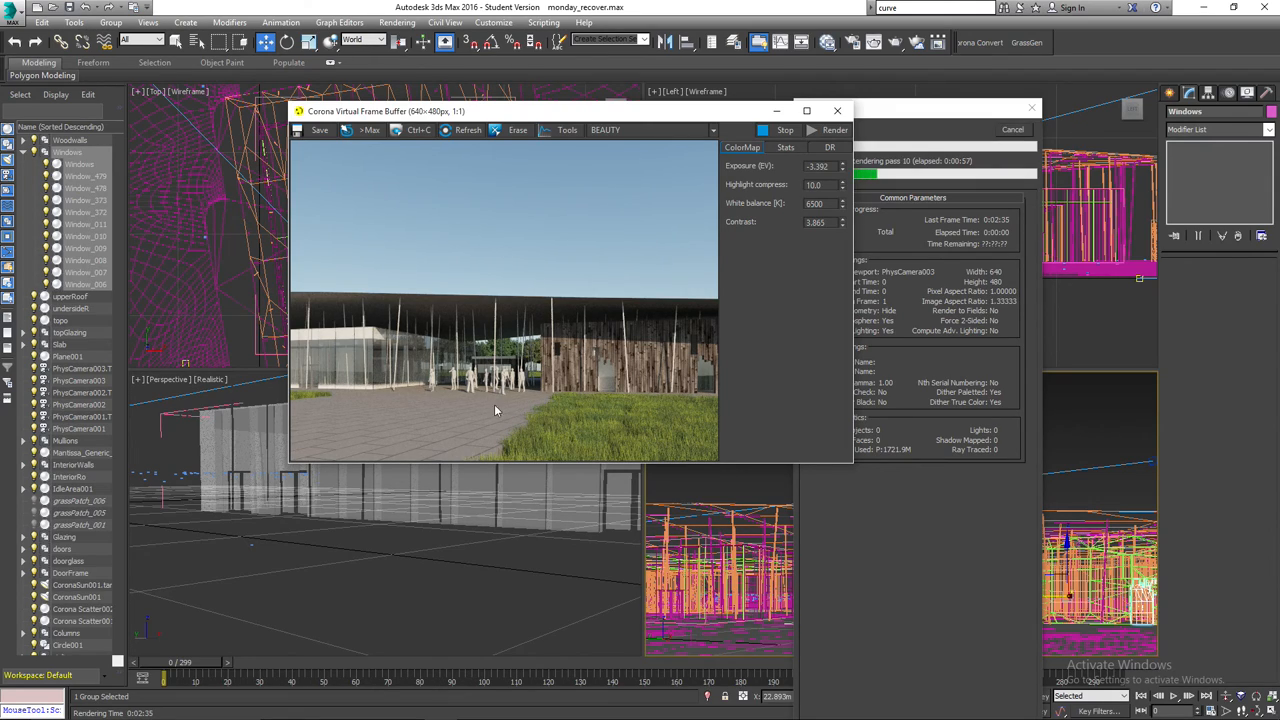
left_click(785, 131)
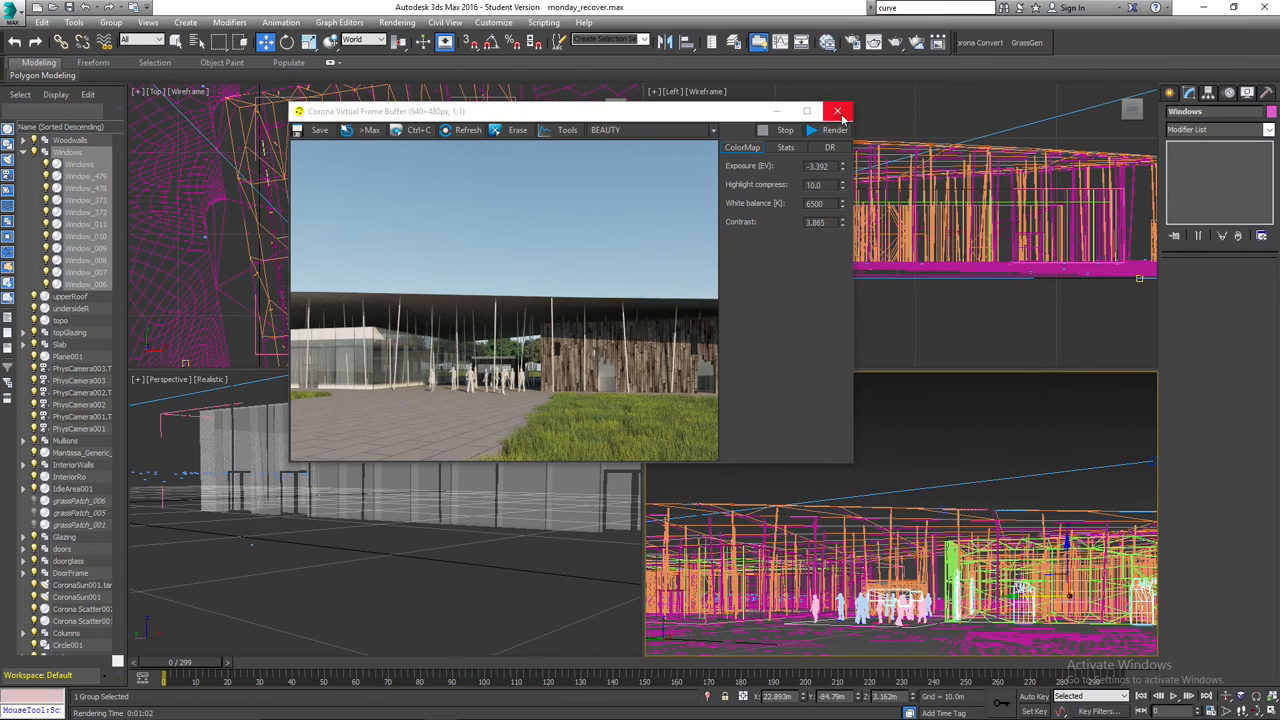
left_click(838, 111)
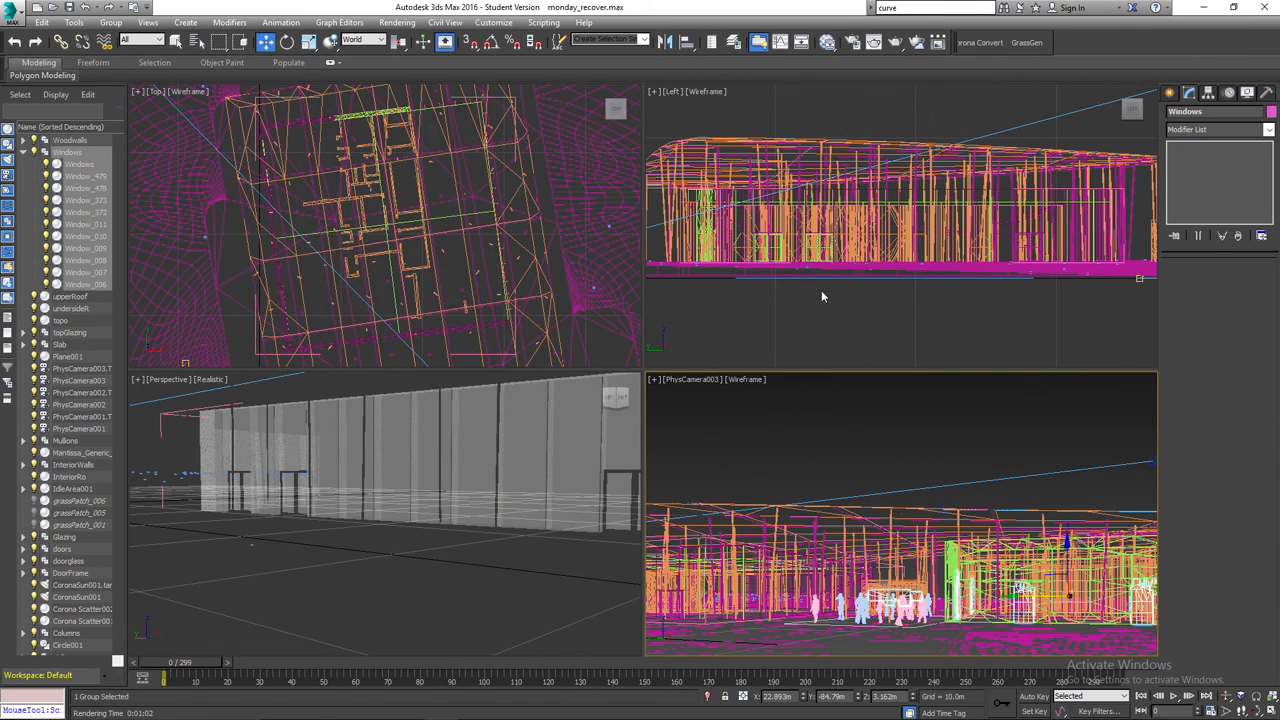
Open the CurtainWallGlass material in the Slate Material Editor and examine its settings and connected map nodes.
left_click(827, 43)
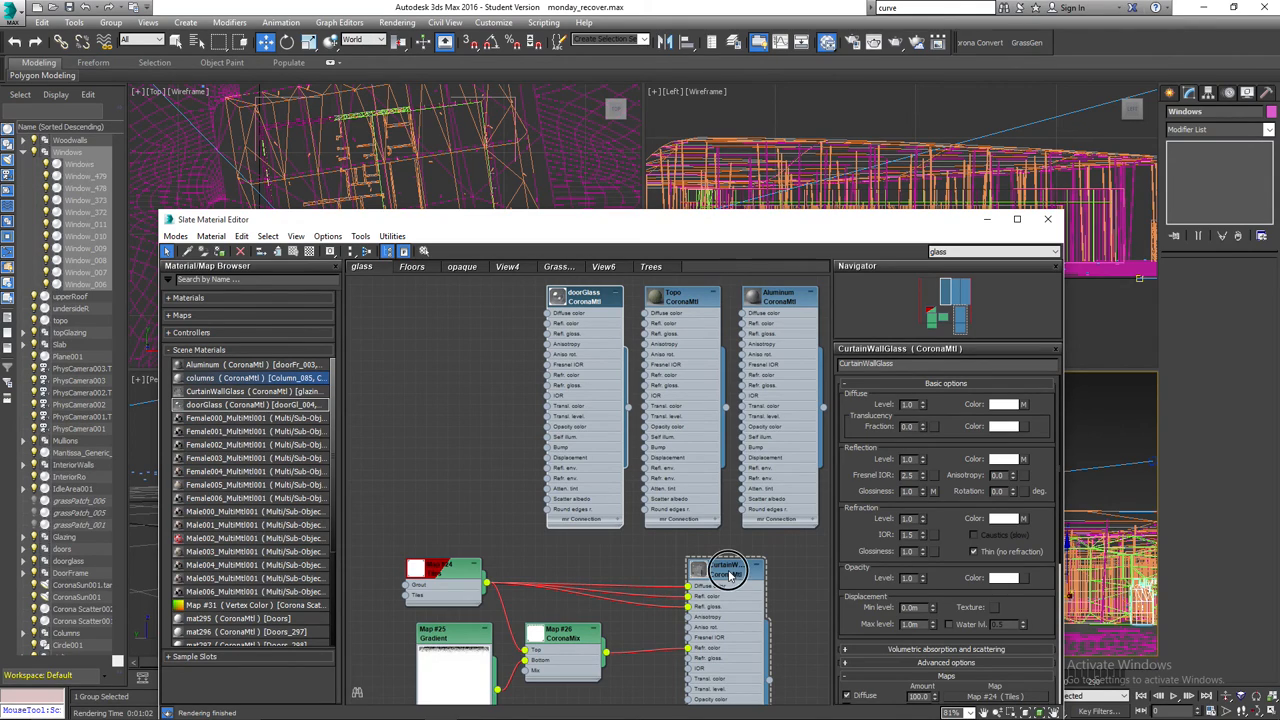
left_click(731, 574)
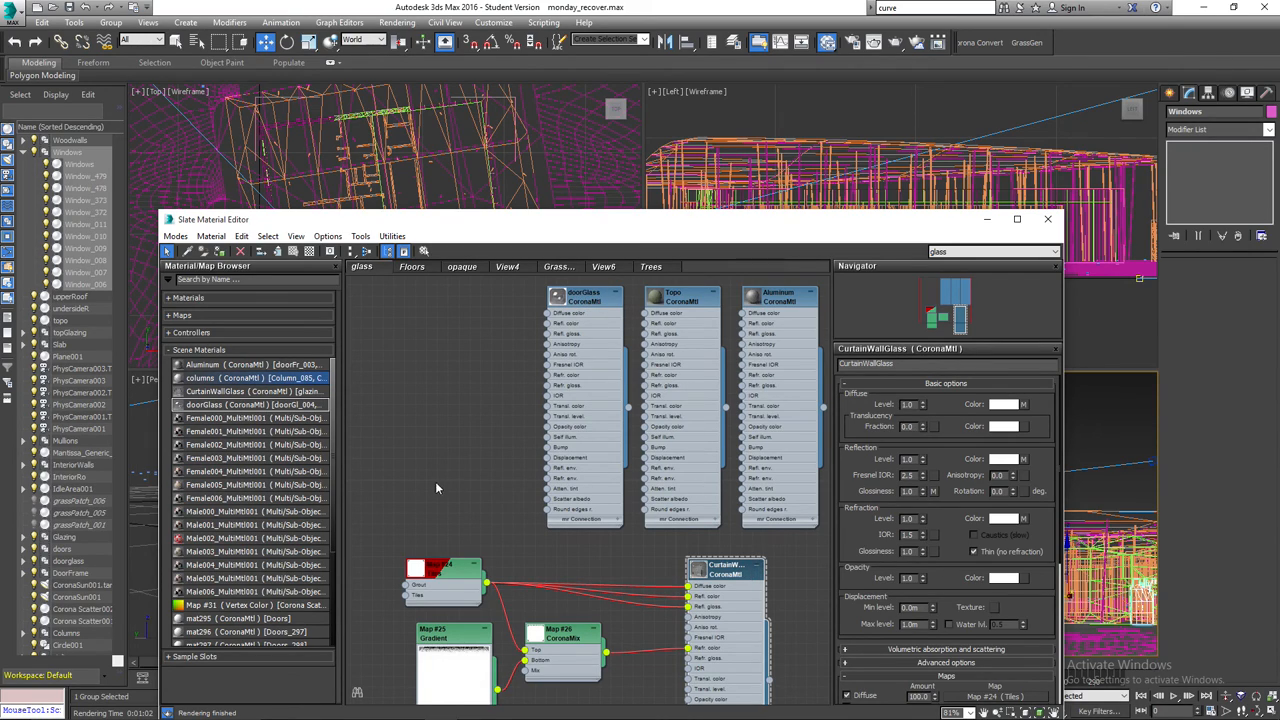
middle_click_drag(486, 437, 488, 353)
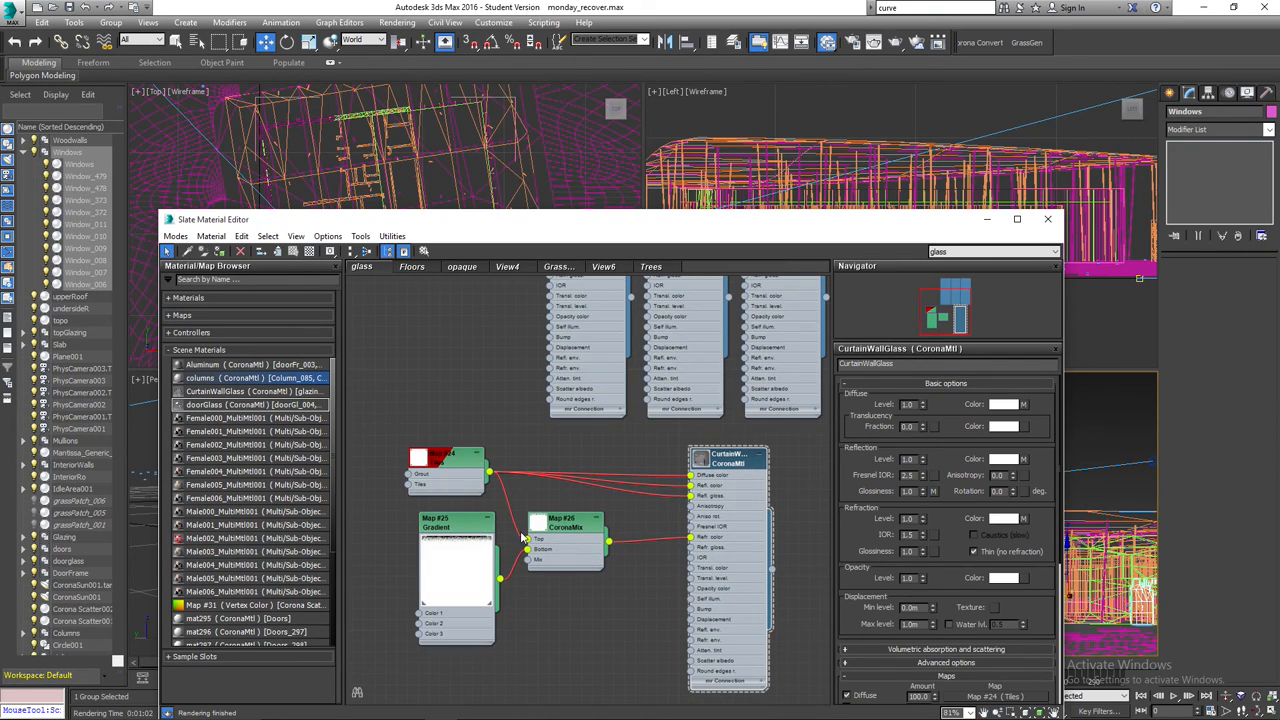
Inspect the Gradient map feeding the curtain wall glass, checking its gradient parameters and the values of all three colors.
double_click(447, 525)
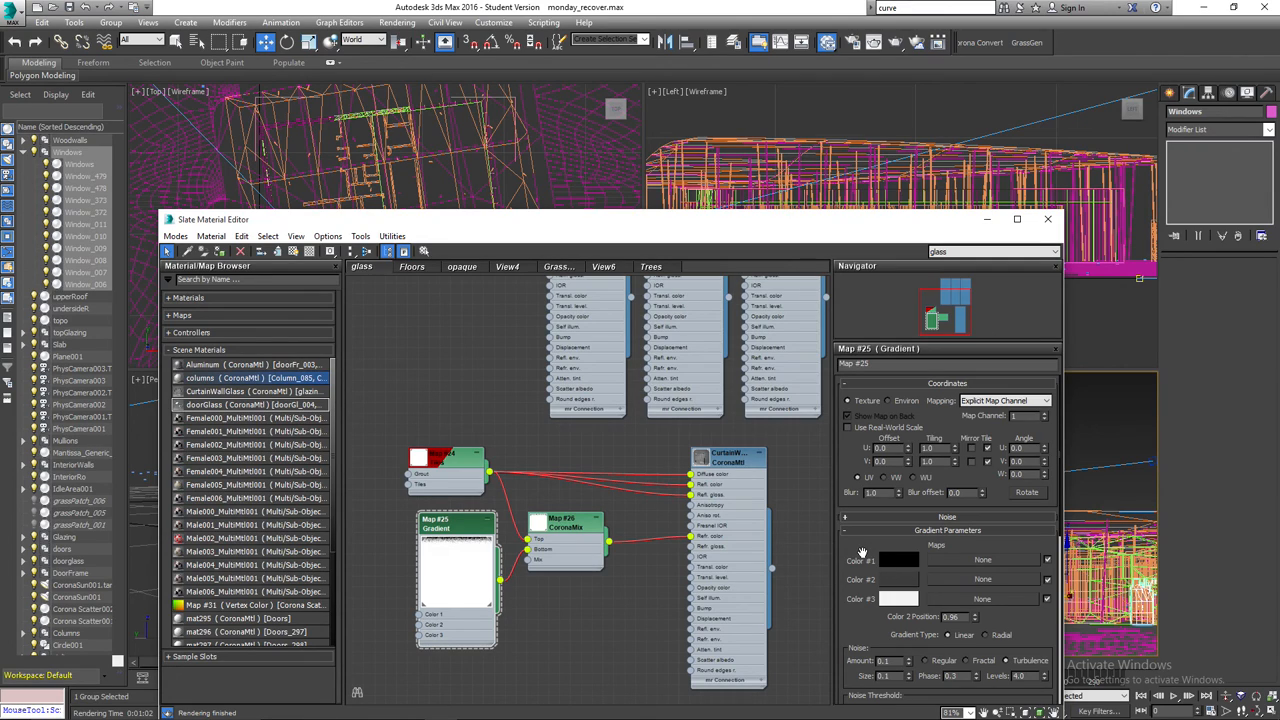
mouse_move(862, 553)
left_mouse_down()
mouse_move(863, 530)
mouse_move(857, 547)
left_mouse_up()
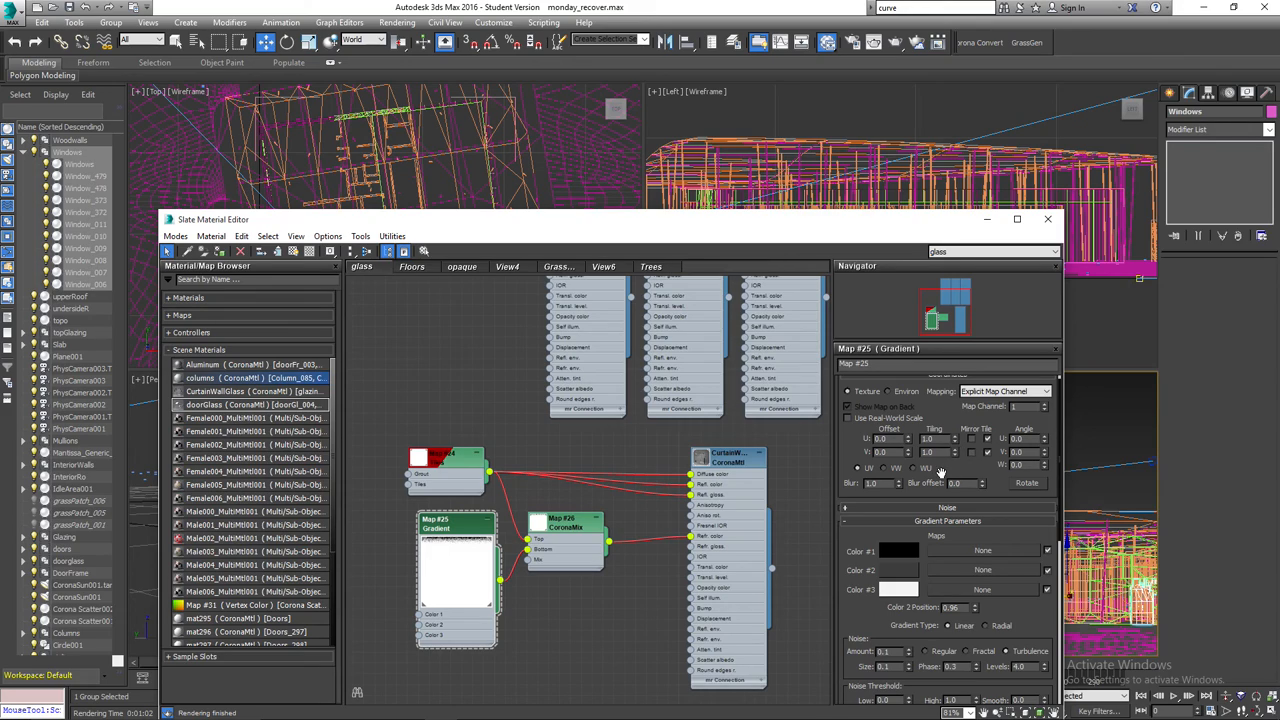
left_click_drag(855, 549, 857, 531)
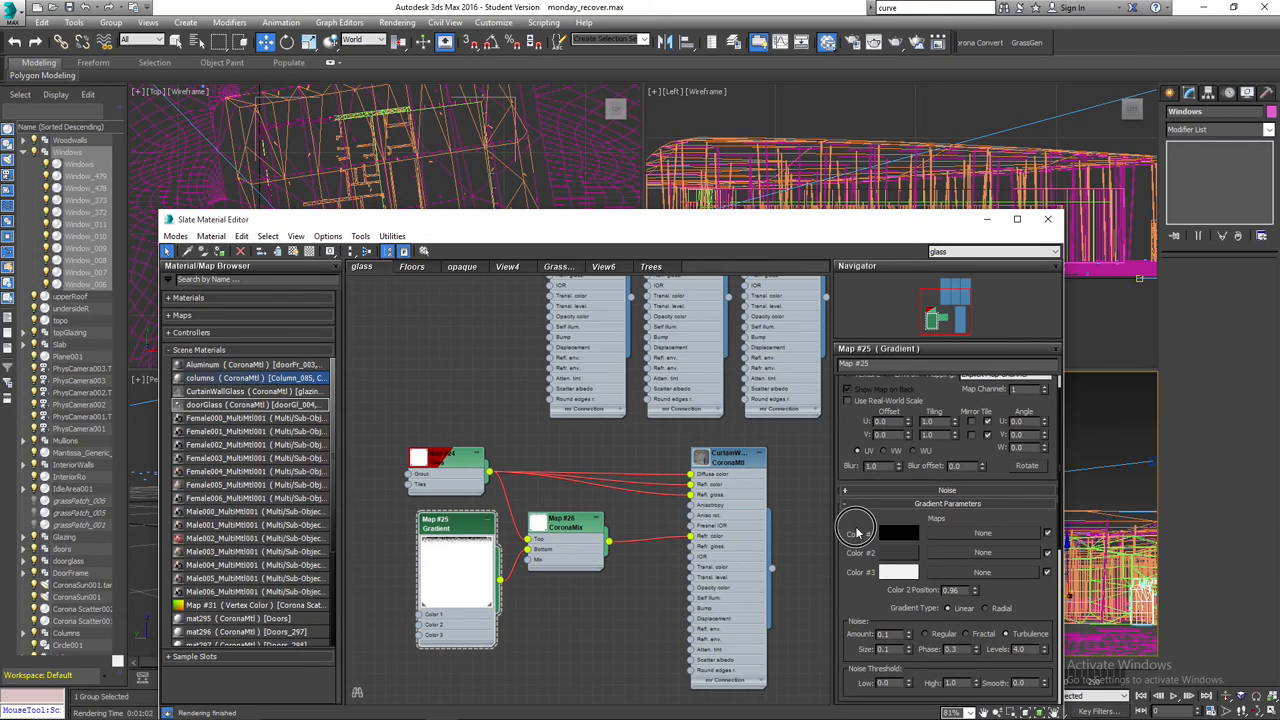
left_click_drag(847, 591, 851, 572)
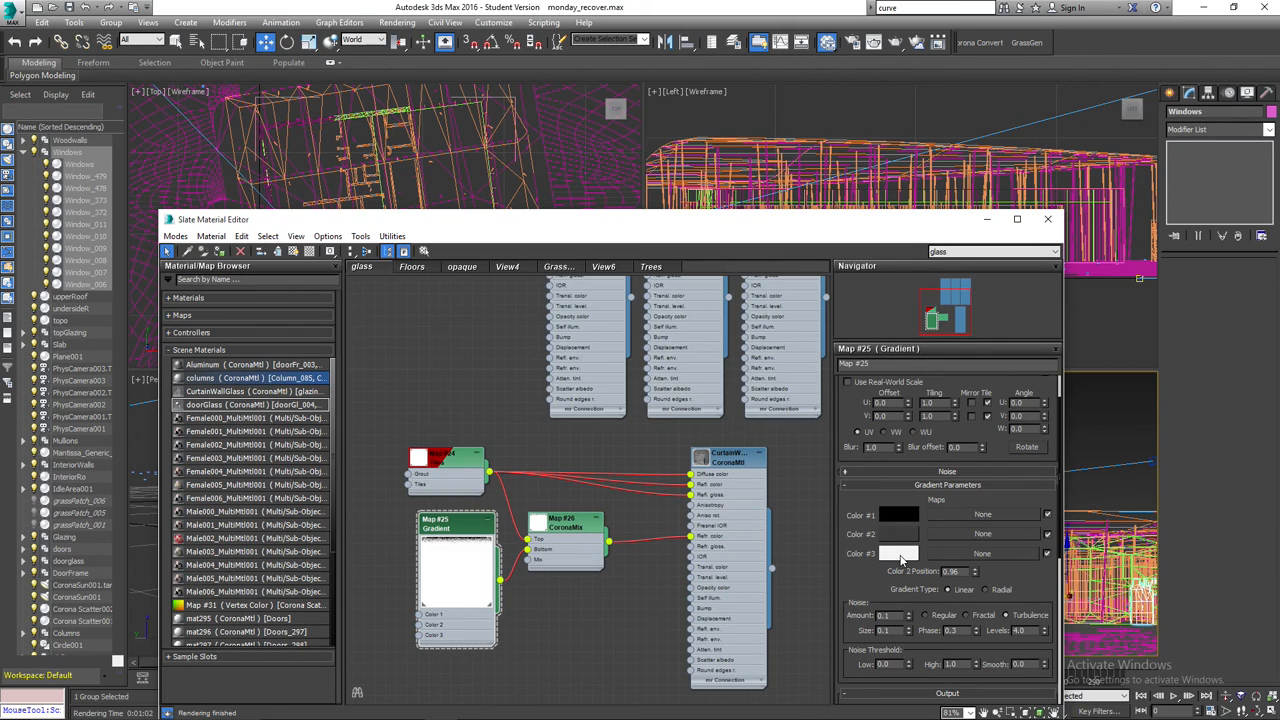
left_click(901, 554)
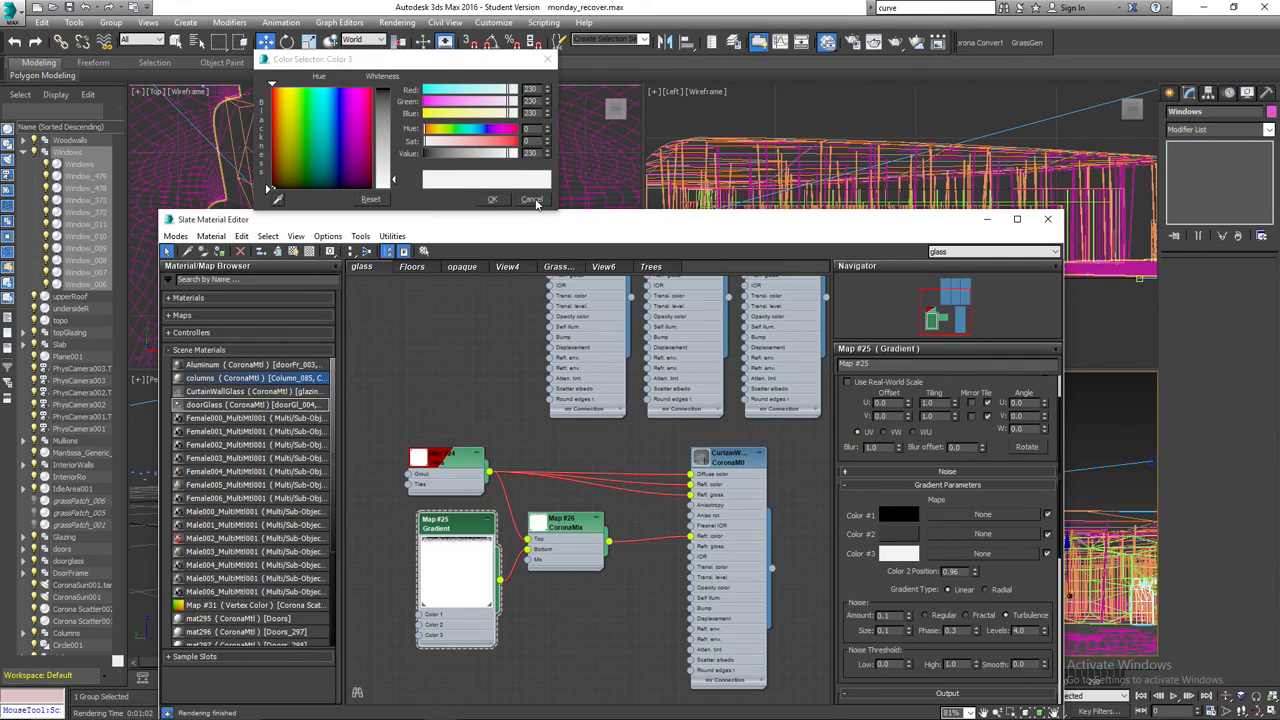
left_click(533, 200)
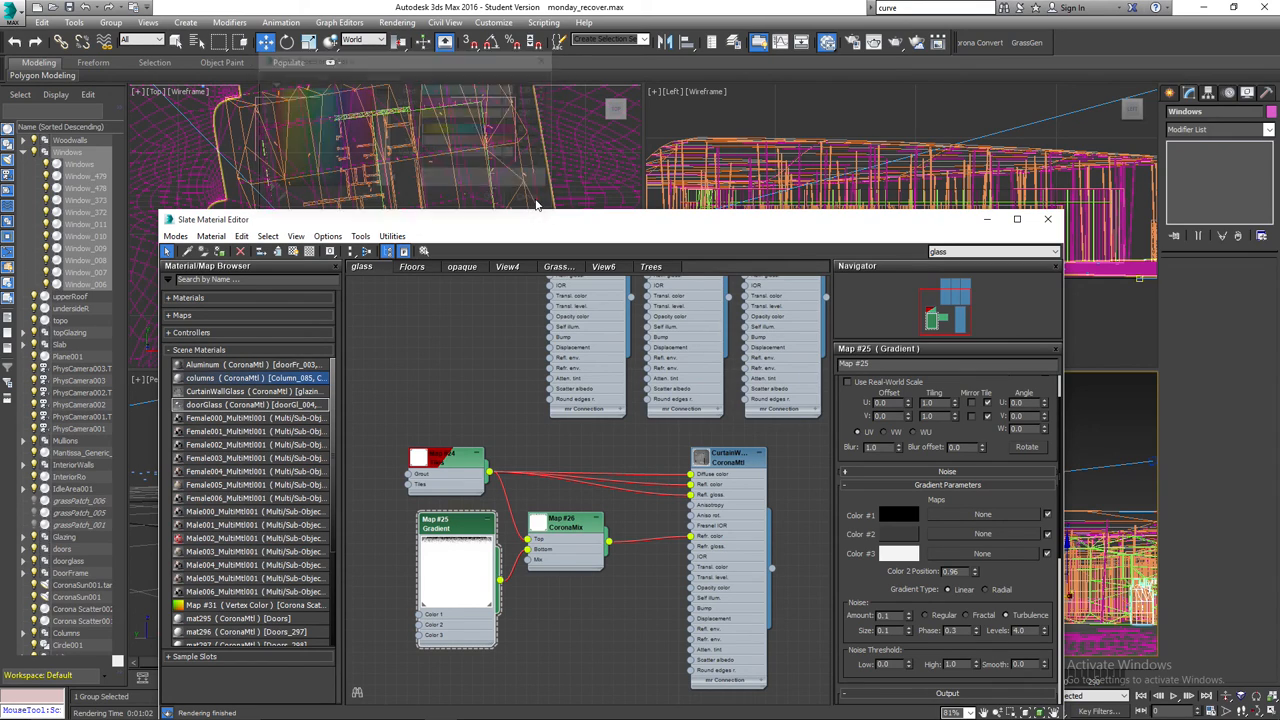
left_click(914, 536)
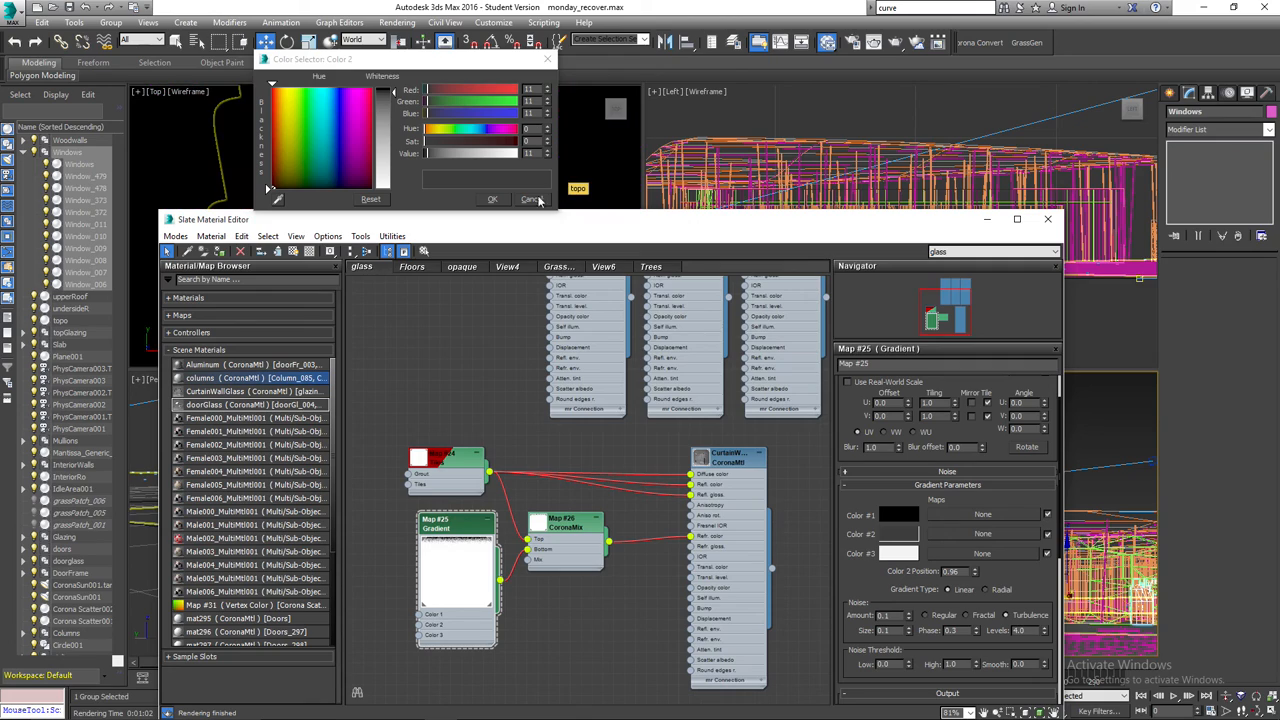
left_click(493, 200)
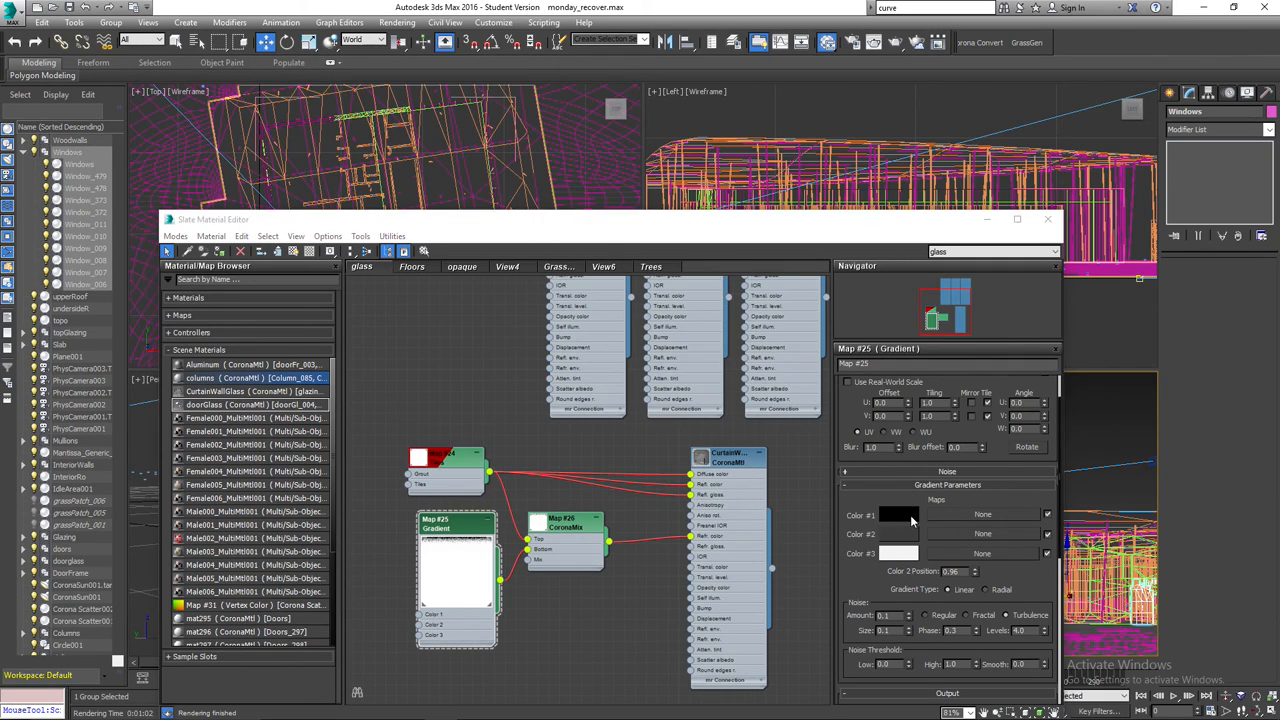
left_click(900, 516)
left_click(496, 200)
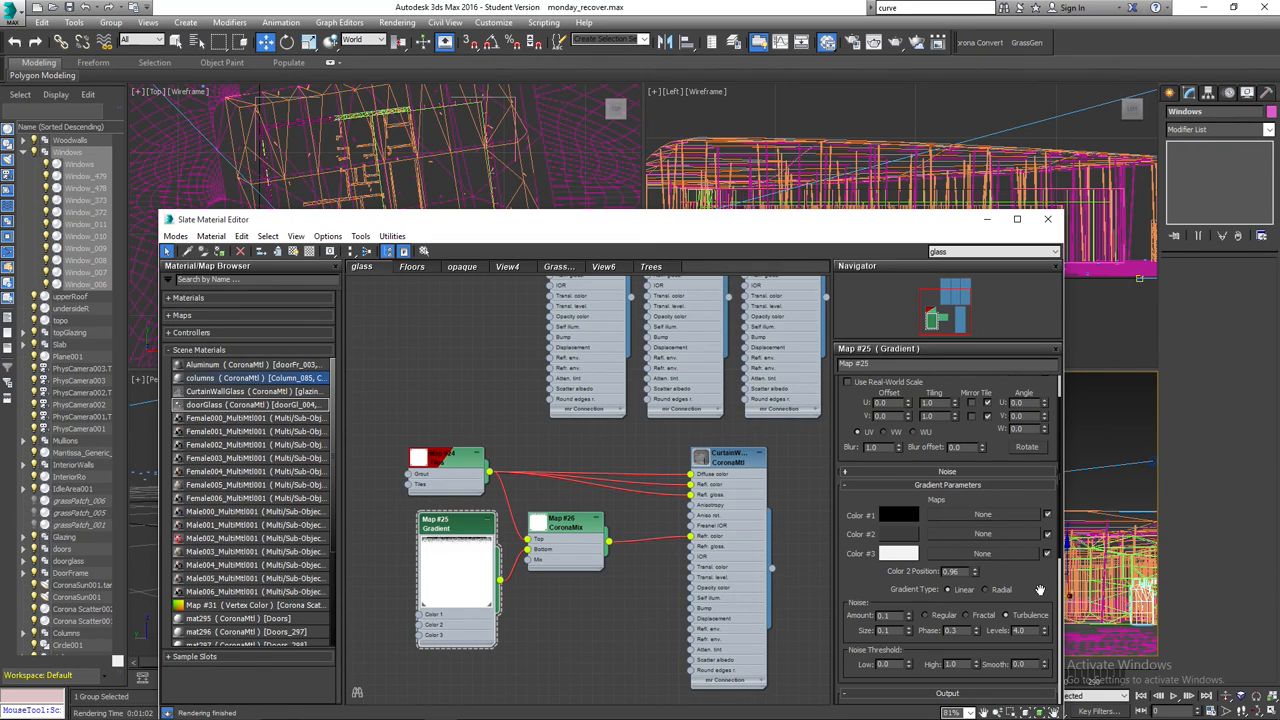
Shift the upper point near the start of the Gradient map's output color curve to 0.06, 0.986, and close the material editor.
left_click_drag(1039, 587, 1038, 571)
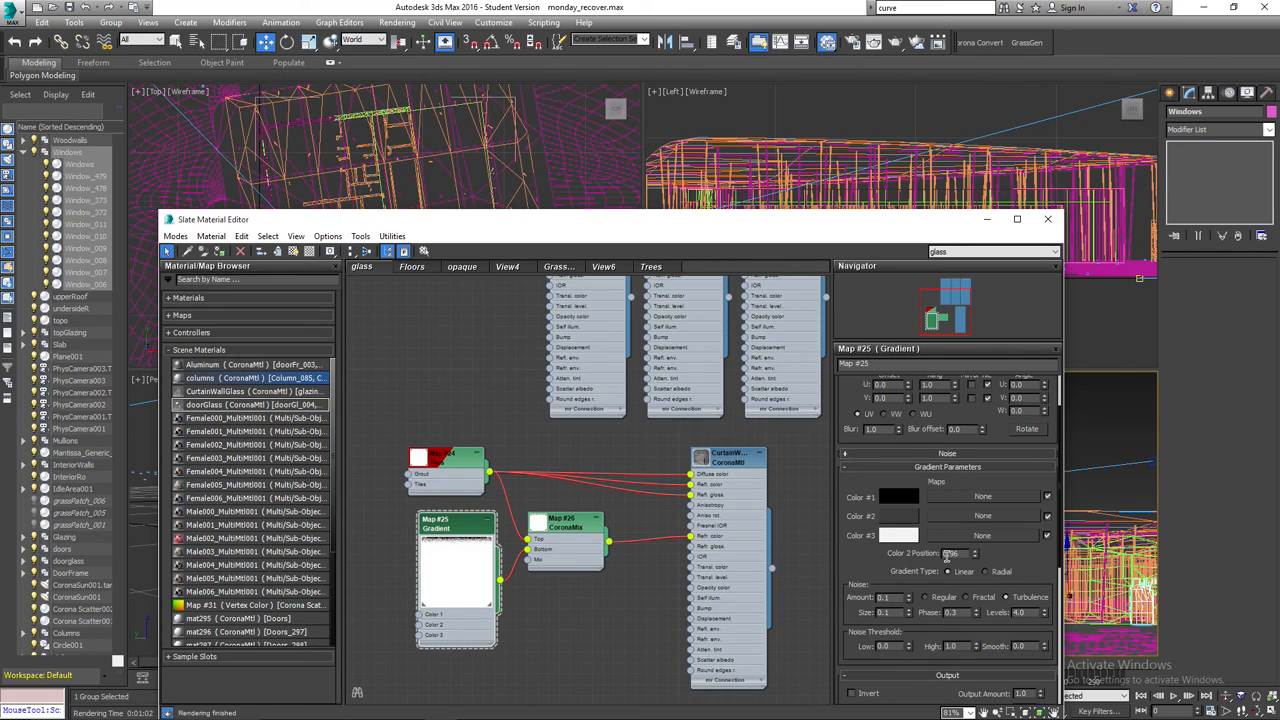
left_click_drag(872, 562, 872, 446)
left_click_drag(943, 603, 945, 570)
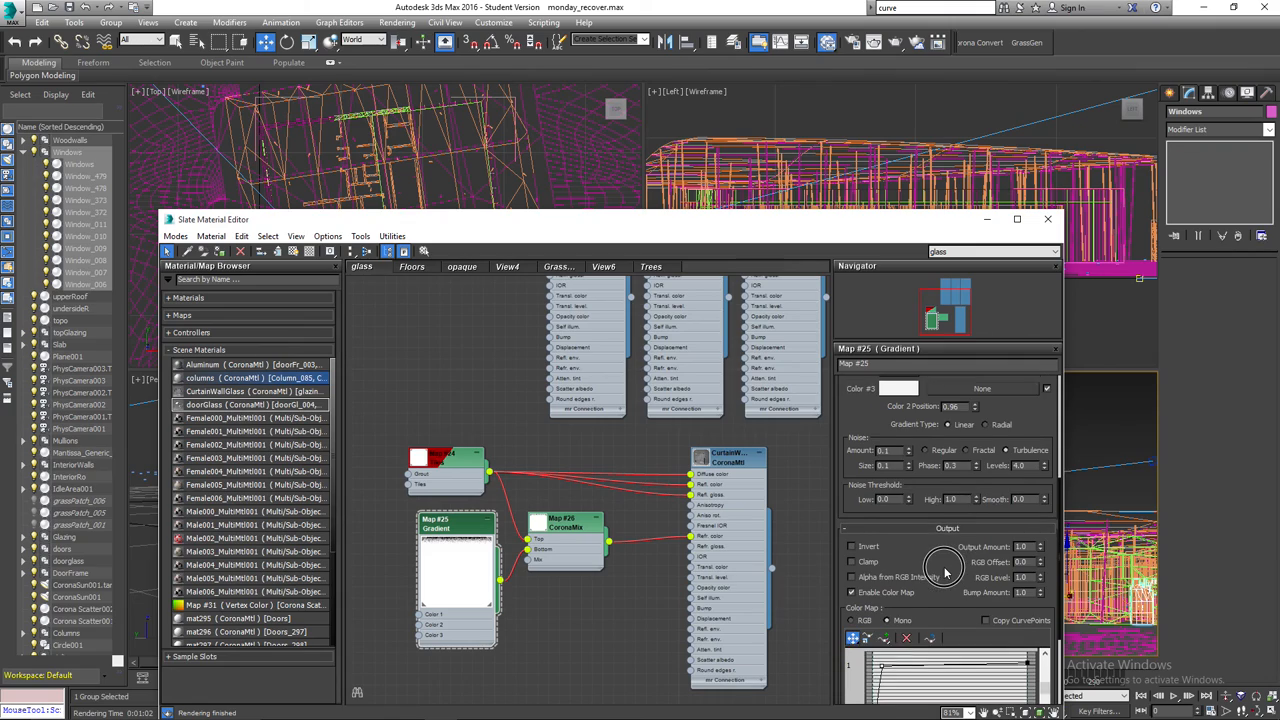
scroll(845, 524, "up", 5)
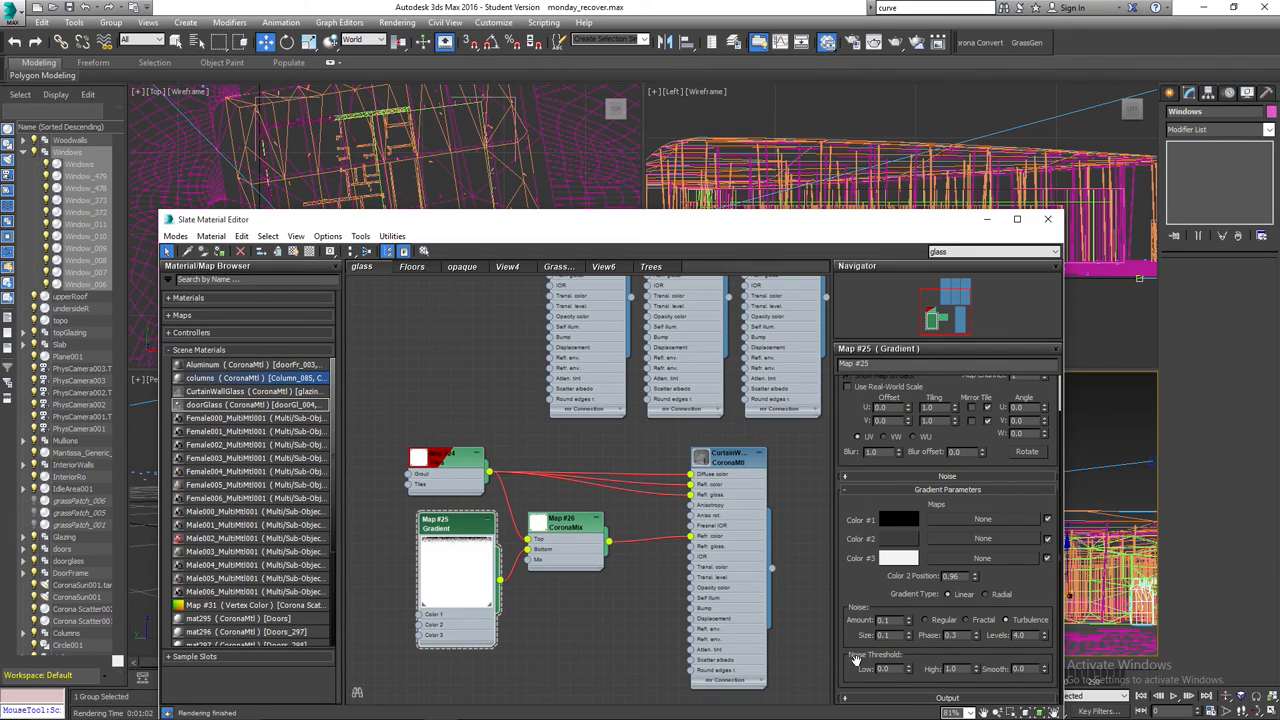
scroll(845, 698, "down", 8)
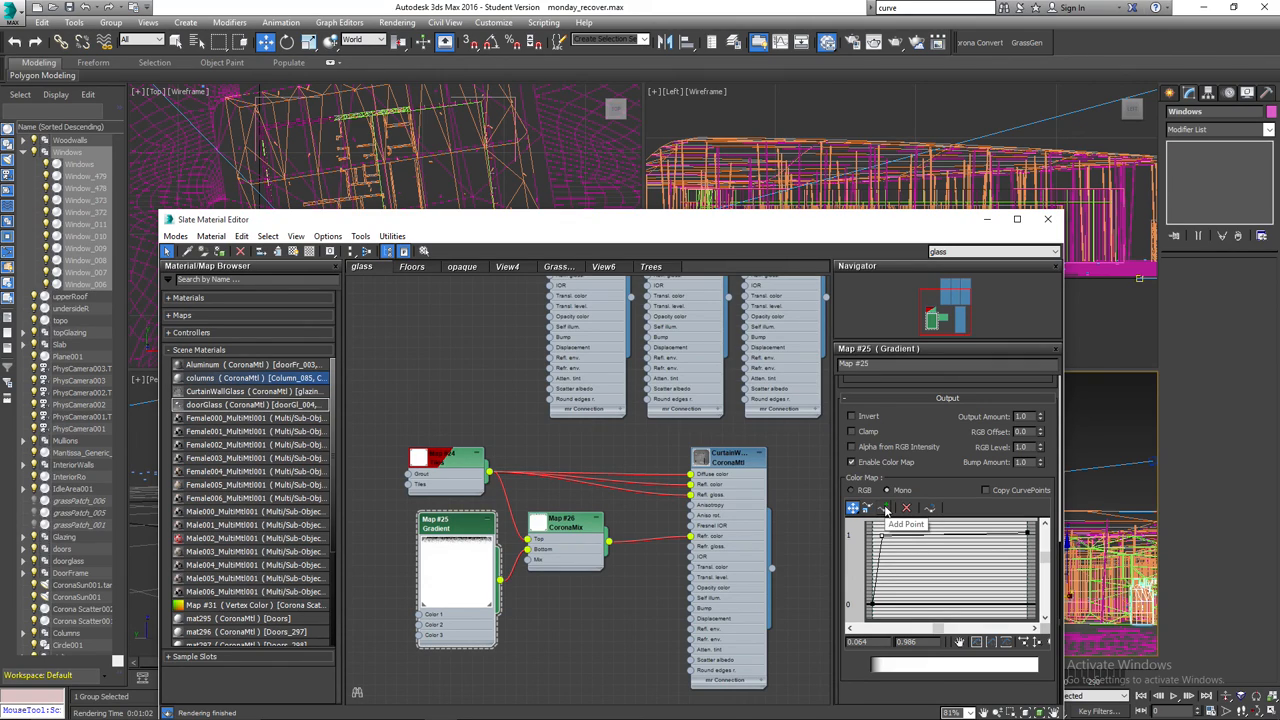
left_click(885, 509)
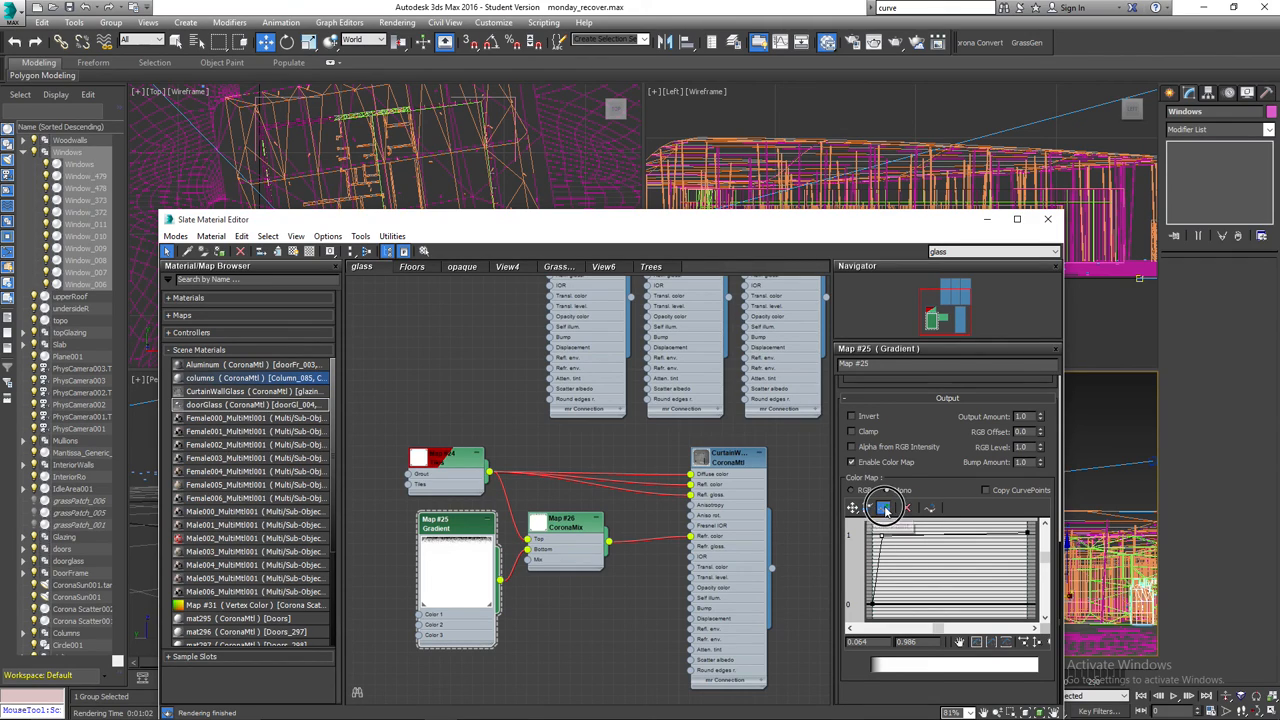
left_click(853, 508)
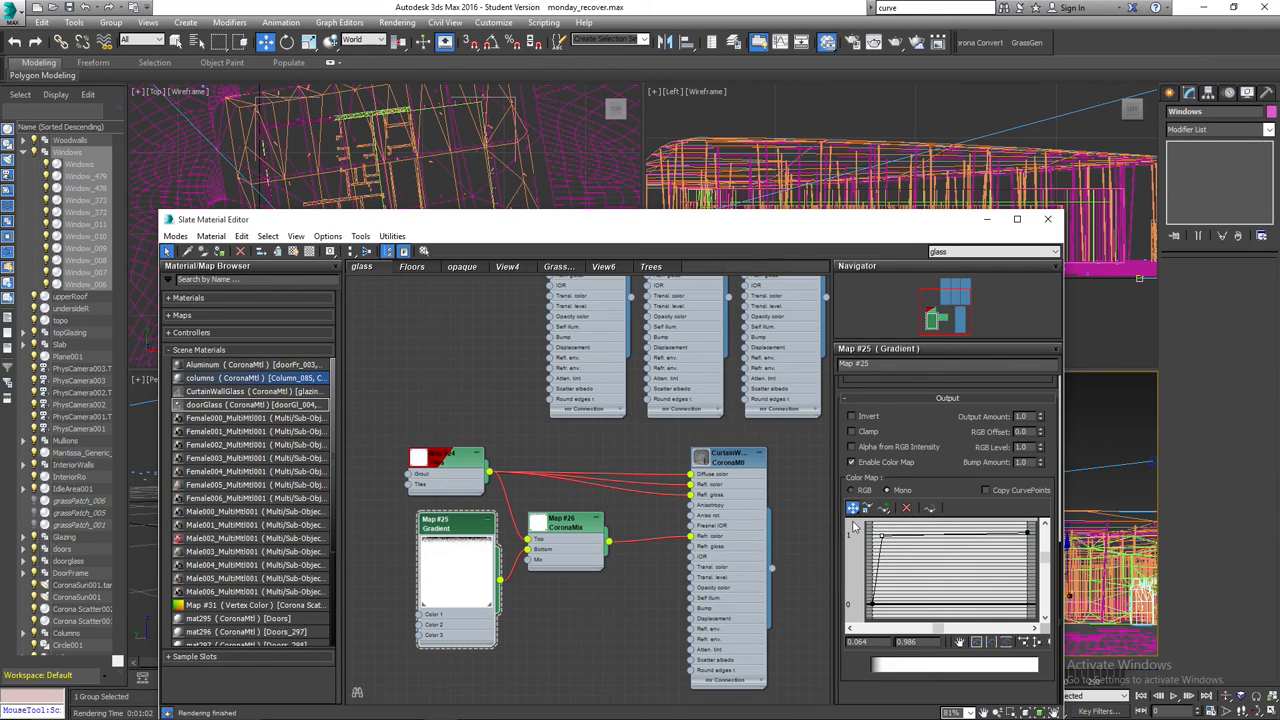
left_click_drag(880, 531, 880, 536)
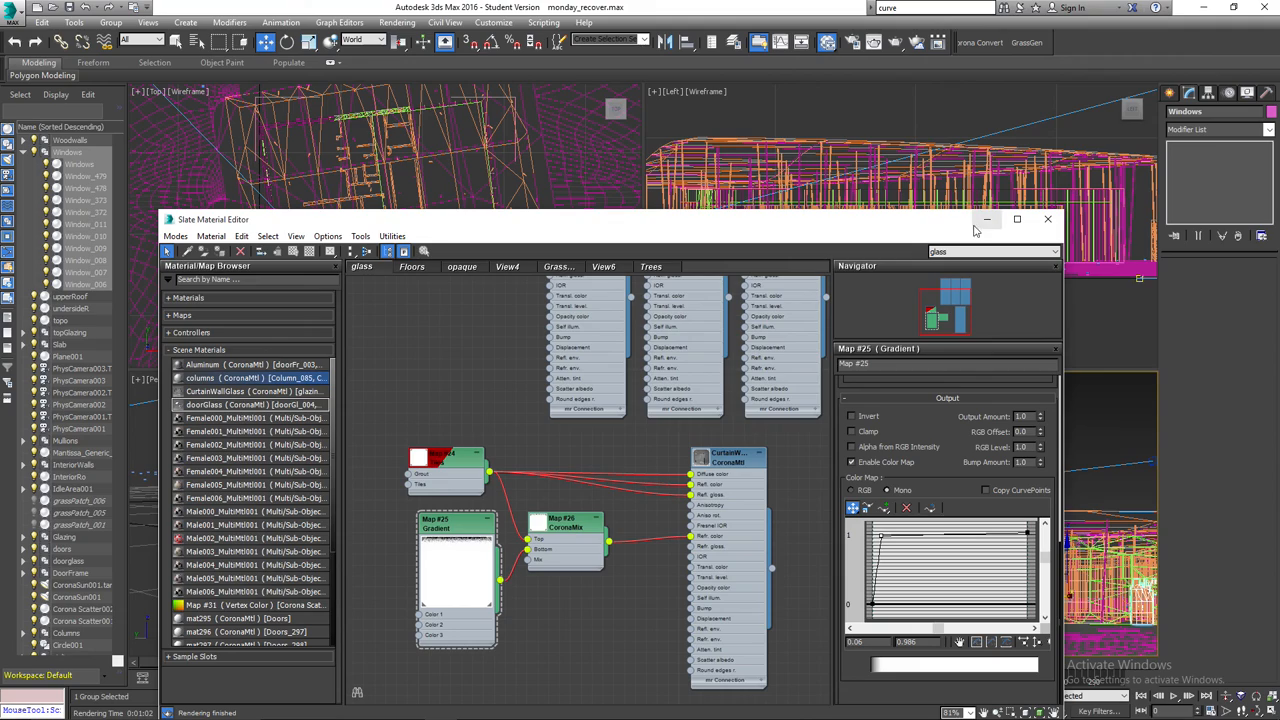
left_click(1048, 221)
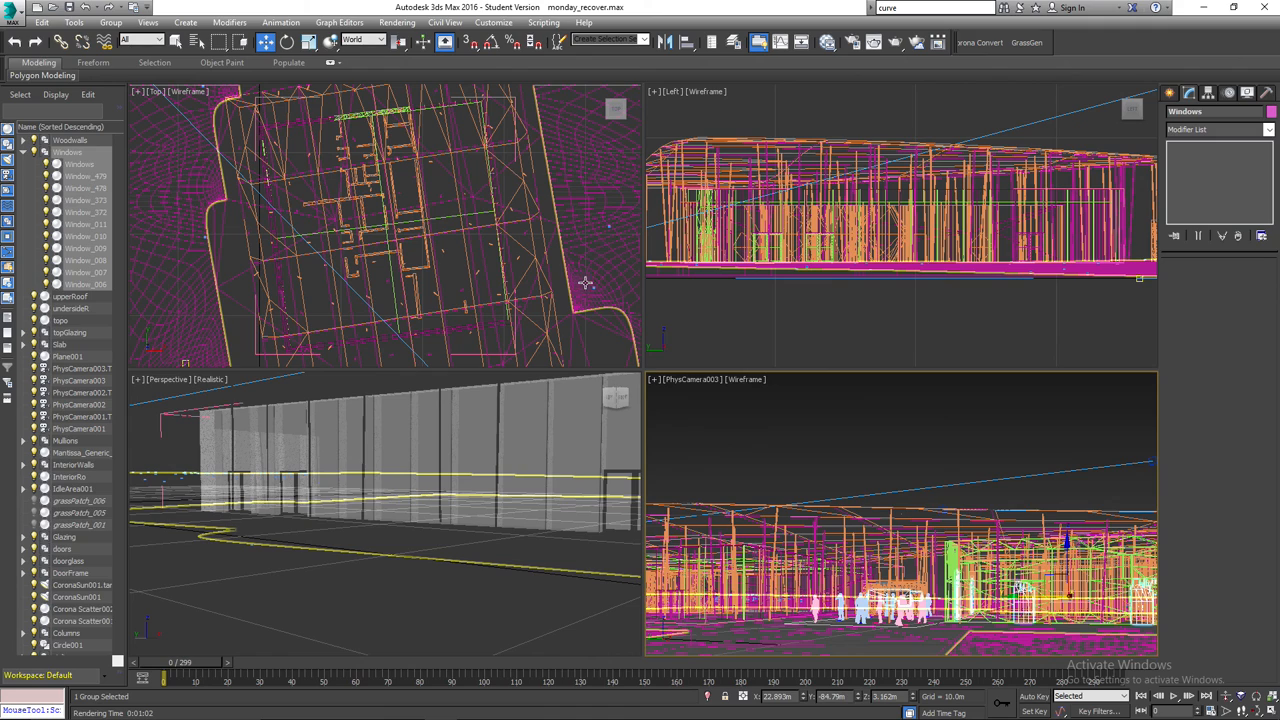
Select the Corona Scatter002 object in the Top view to display its scatter settings.
scroll(586, 283, "down", 5)
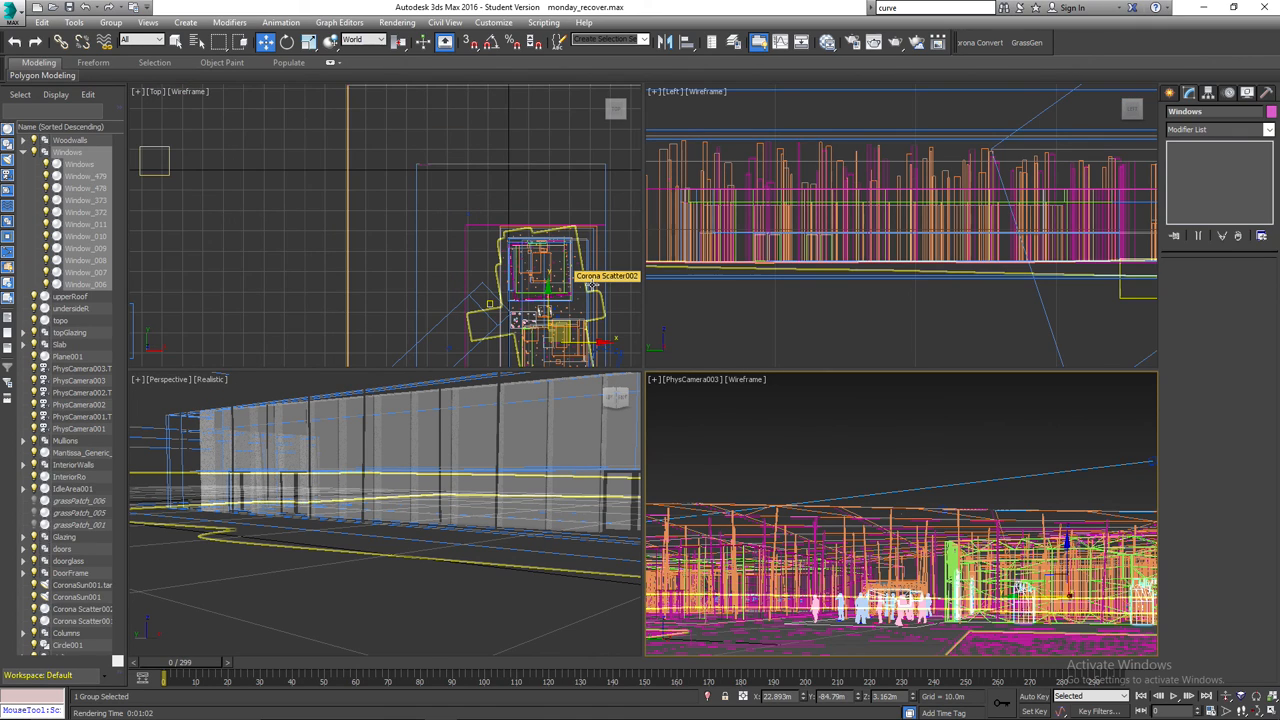
scroll(591, 285, "down", 3)
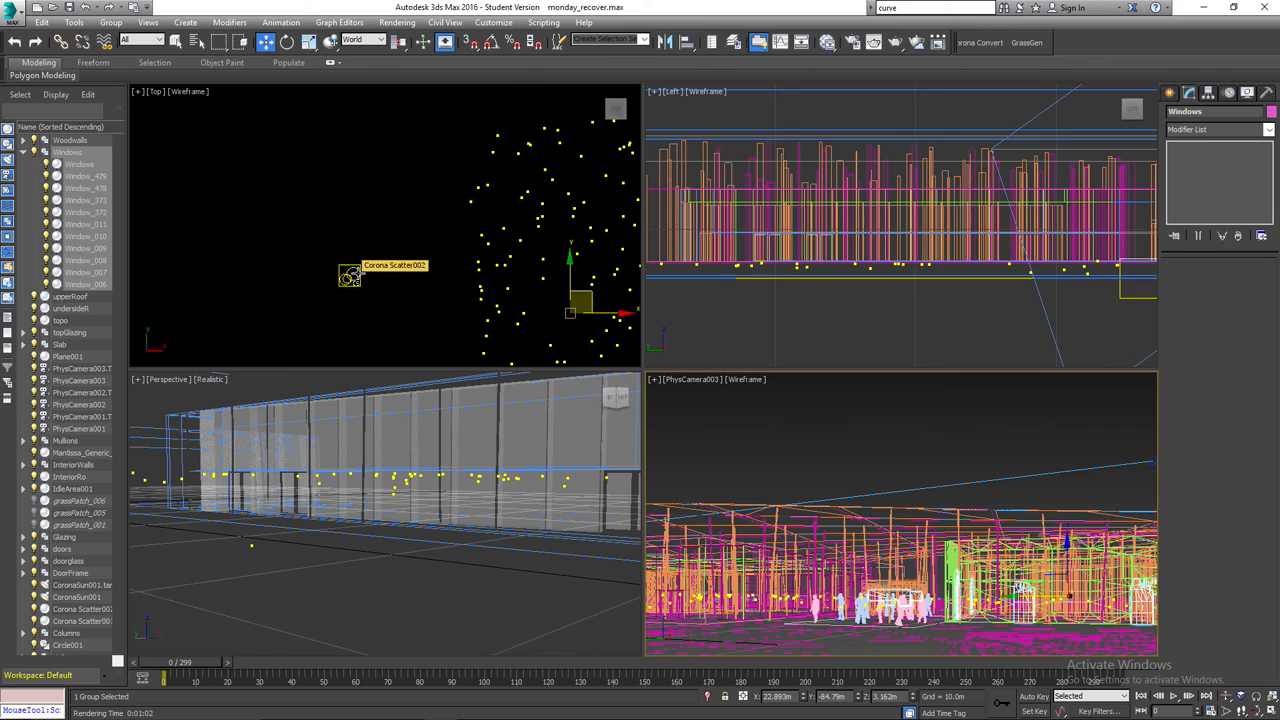
left_click(282, 269)
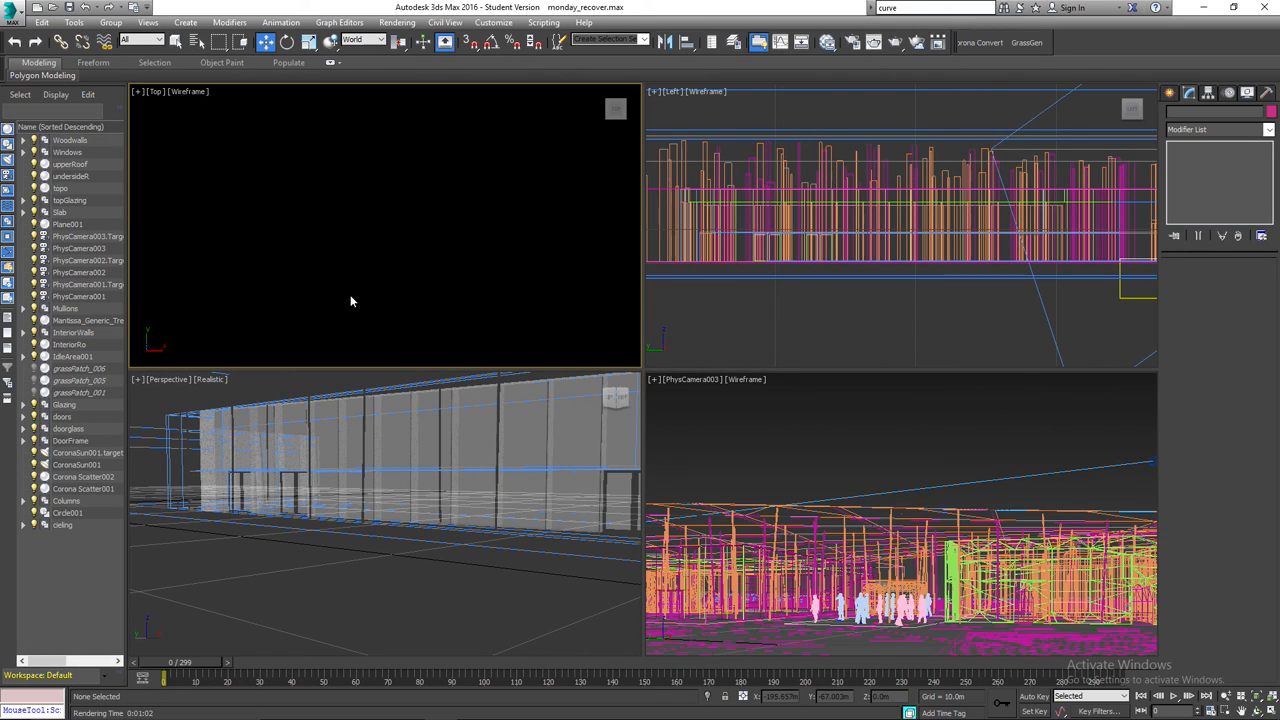
left_click(352, 277)
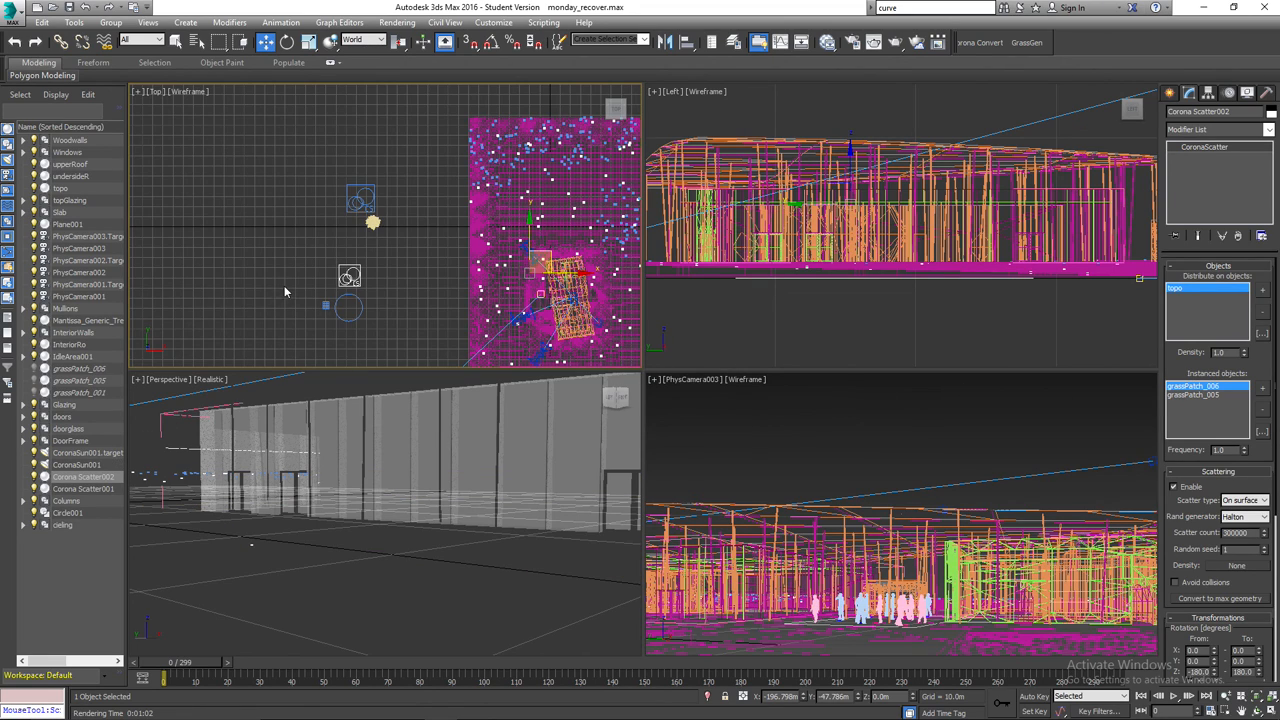
scroll(355, 283, "up", 3)
scroll(355, 283, "up", 2)
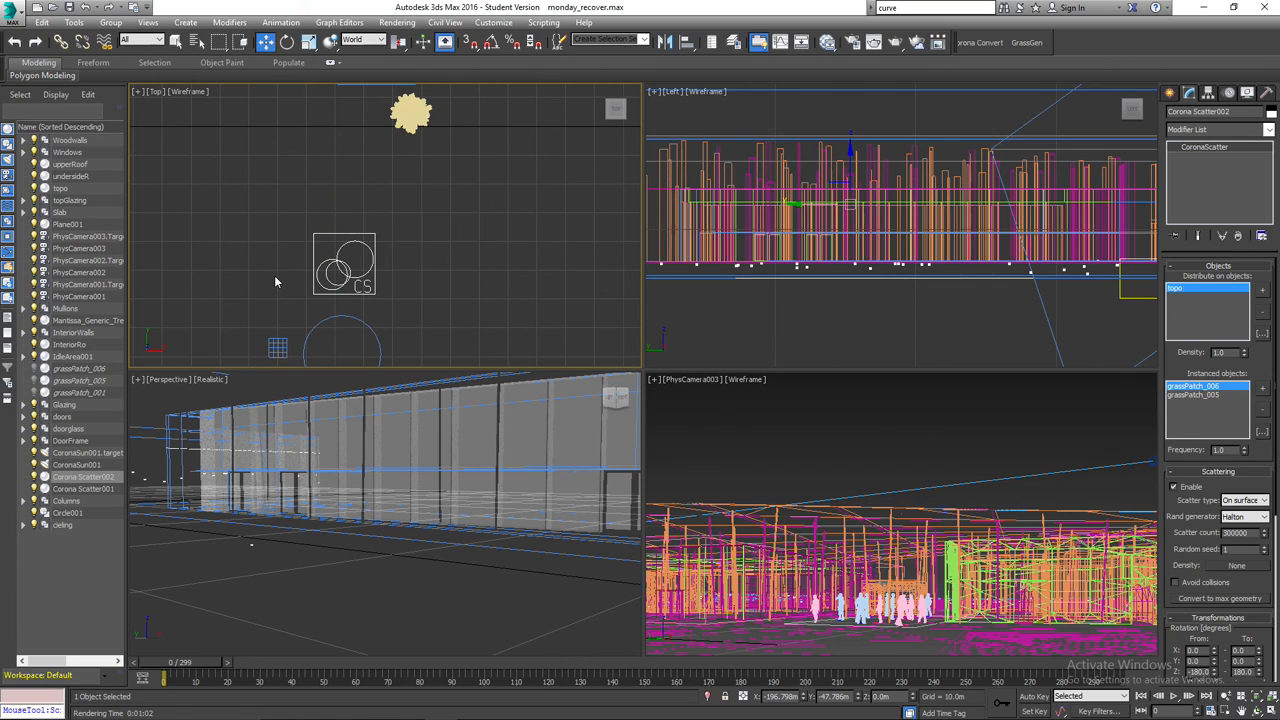
Unhide grassPatch_006, grassPatch_005 and grassPatch_001, and clear the selection.
left_click(34, 369)
left_click(34, 381)
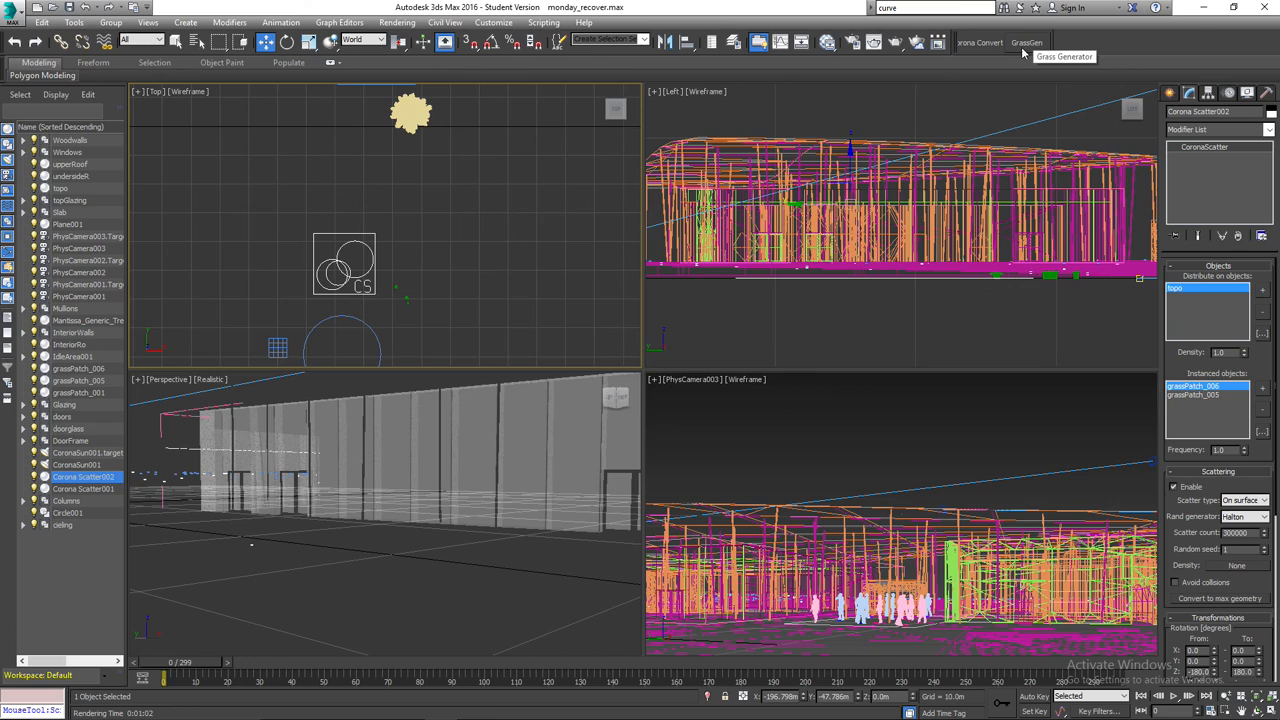
left_click(484, 249)
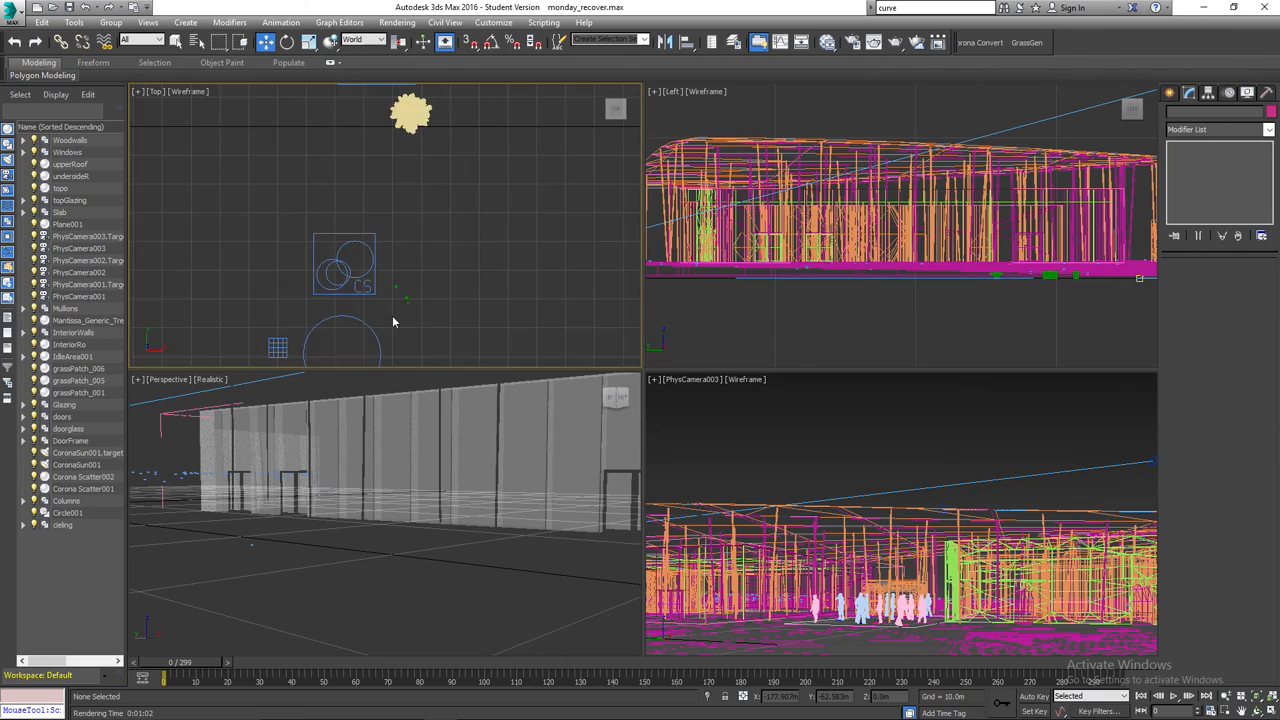
right_click(443, 306)
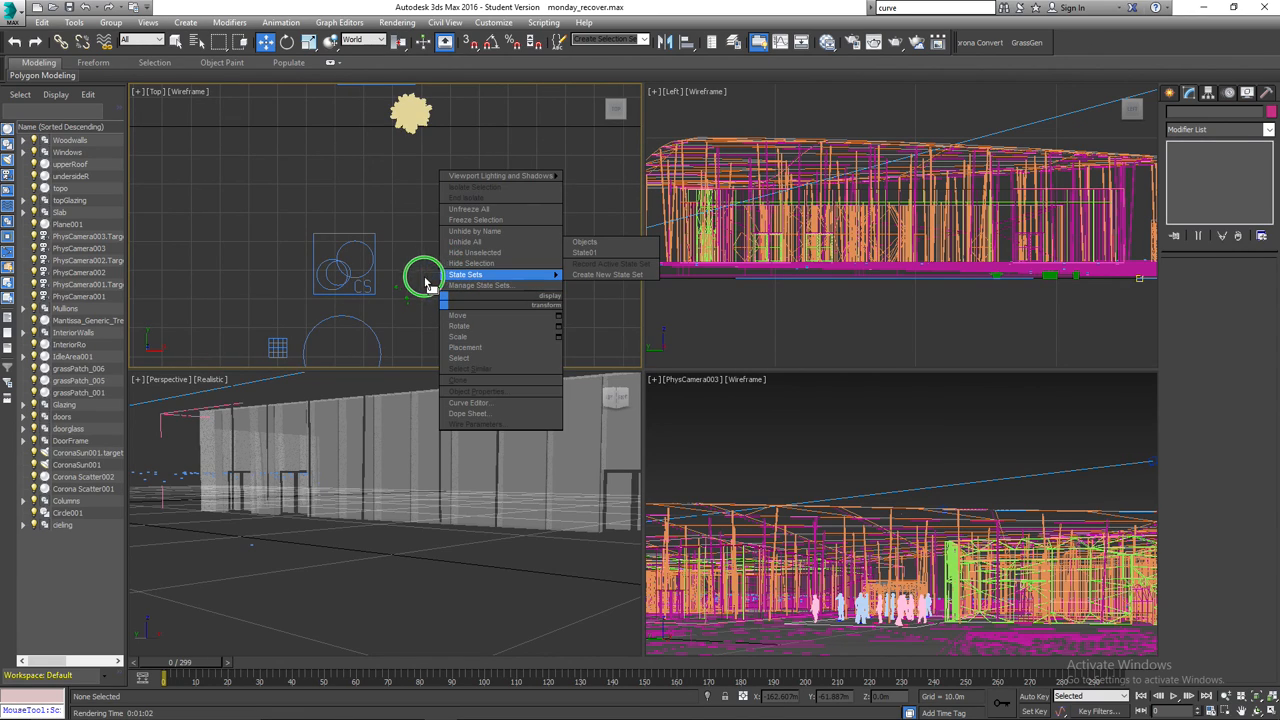
left_click(419, 263)
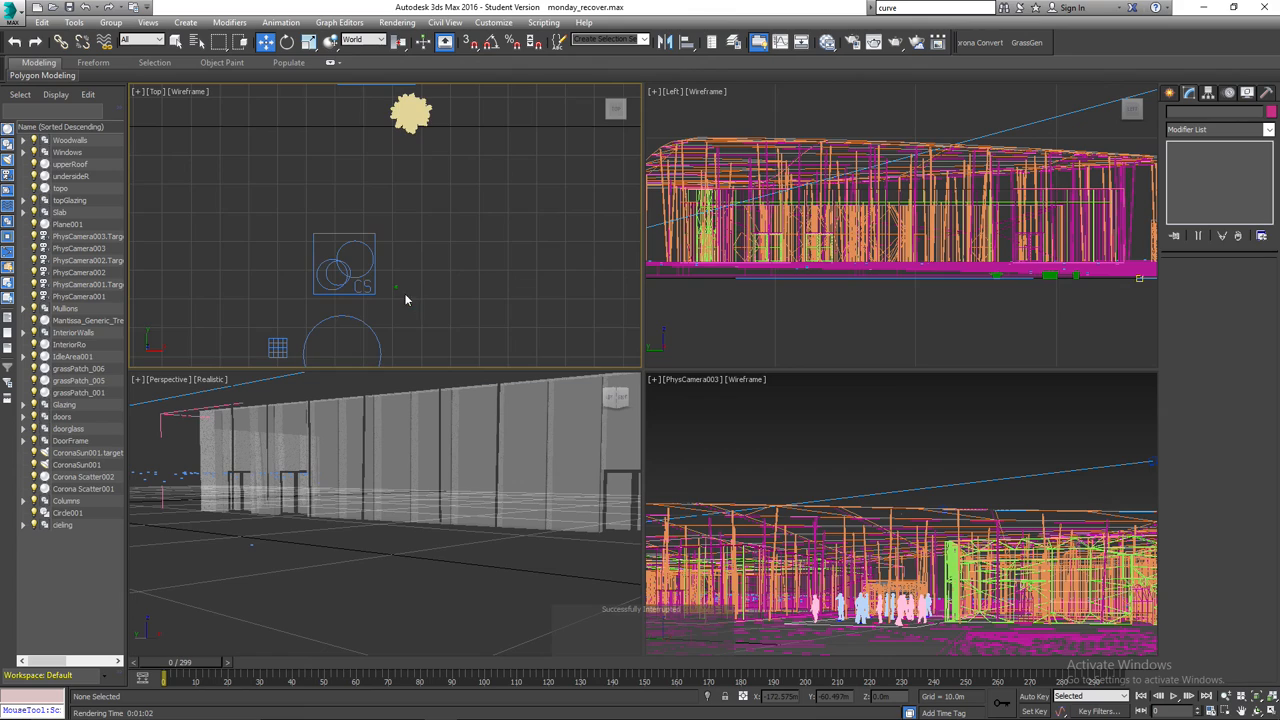
Select the three grass patches in the Top view, frame them in all viewports to examine them, and clear the selection.
left_click_drag(391, 272, 429, 317)
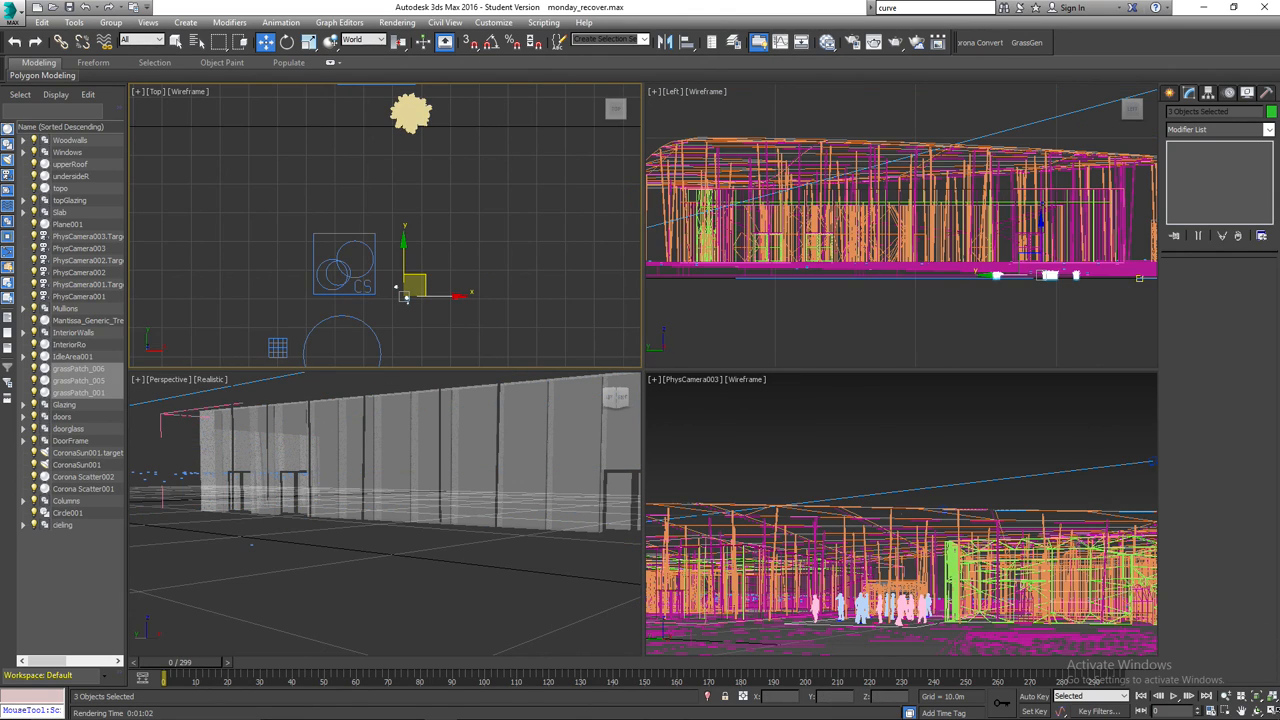
left_click(1271, 697)
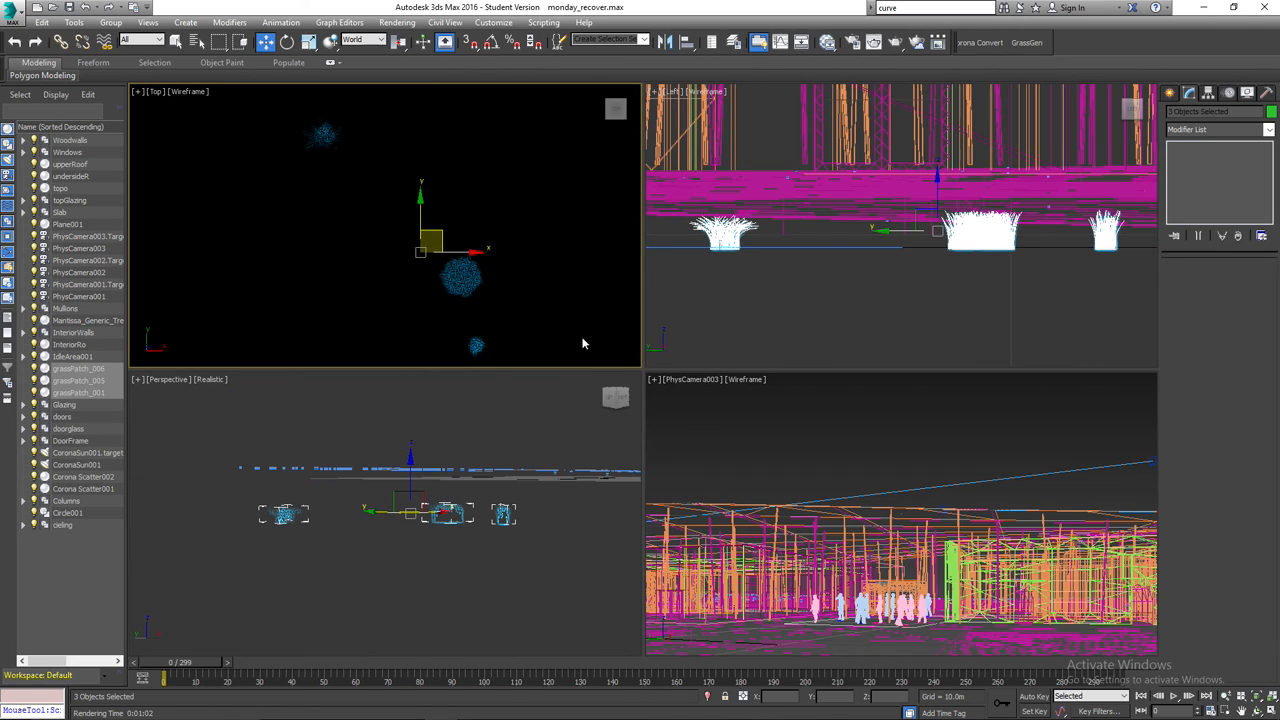
left_click(575, 335)
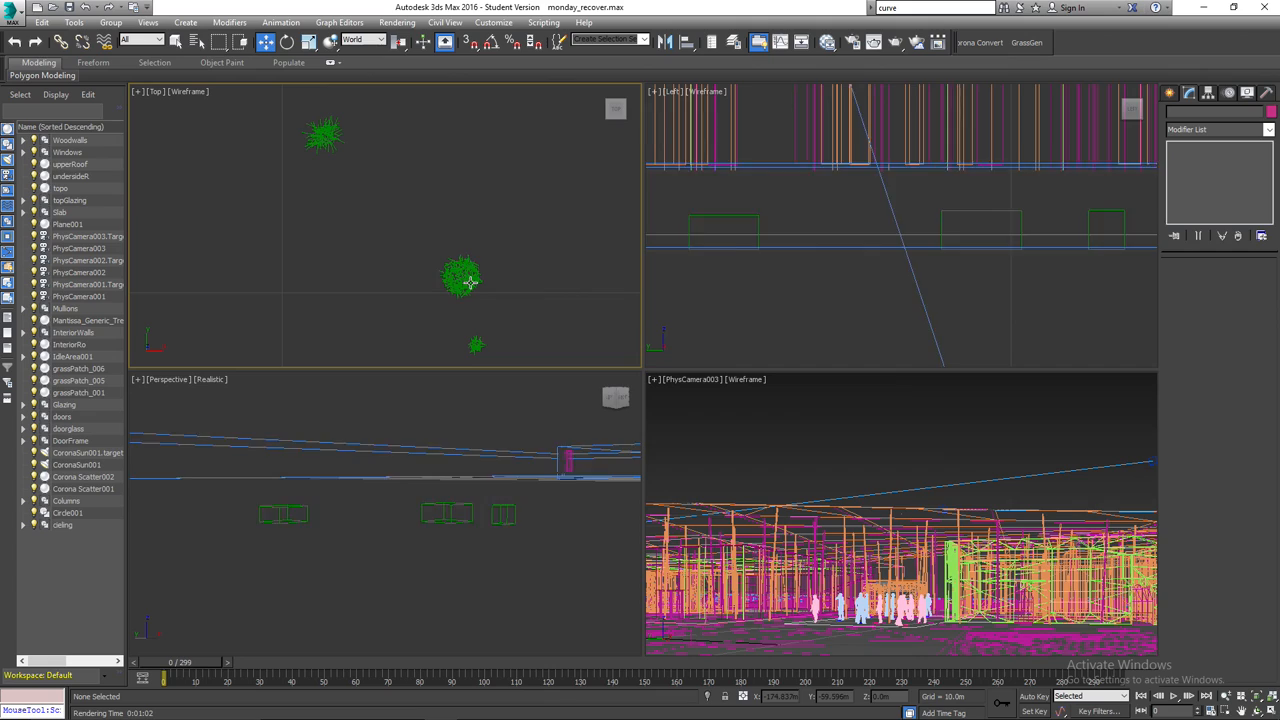
scroll(377, 267, "down", 4)
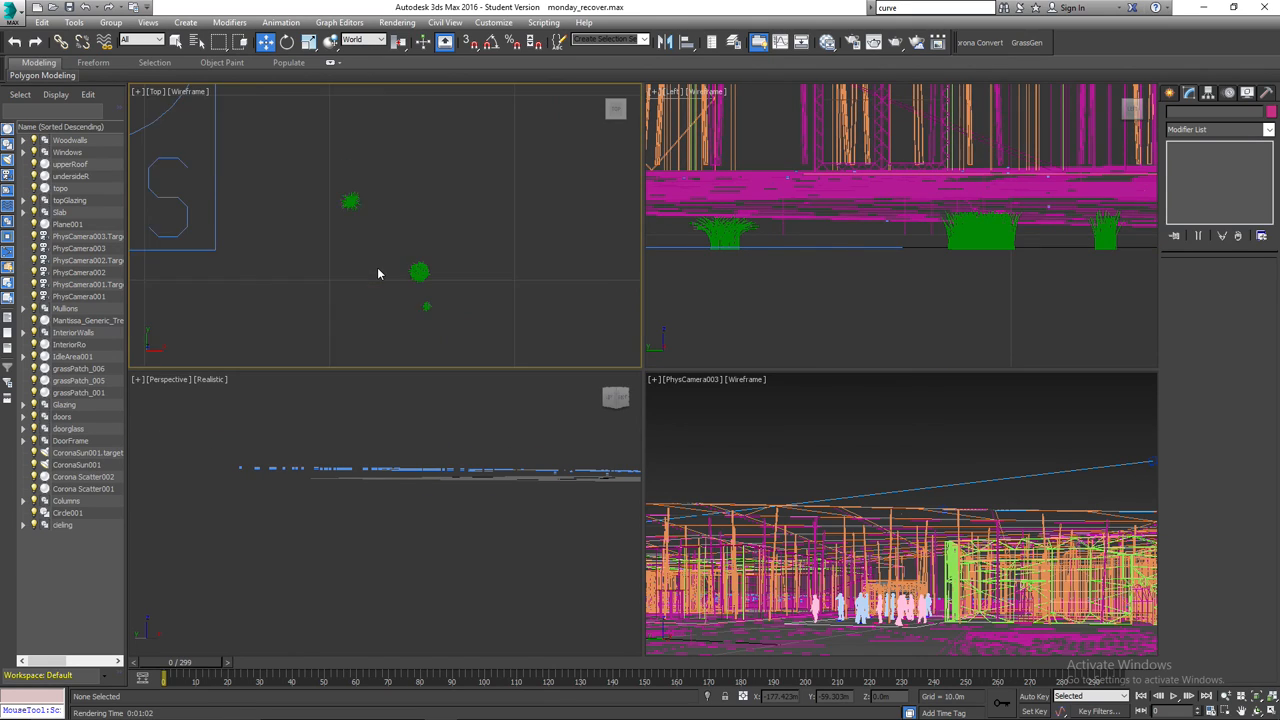
scroll(377, 267, "down", 3)
left_click(289, 320)
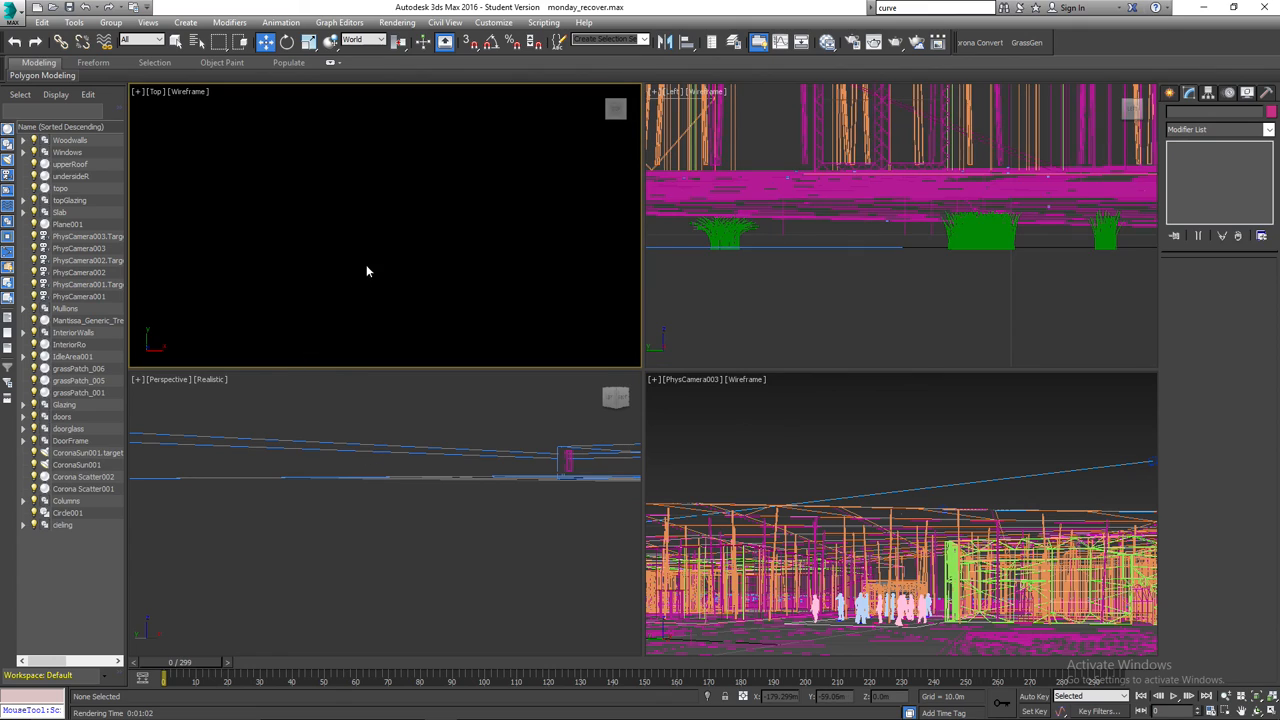
Reselect grassPatch_006, grassPatch_005 and grassPatch_001, fit the viewports to them, view them from above in Perspective, and deselect them.
left_click_drag(354, 230, 445, 312)
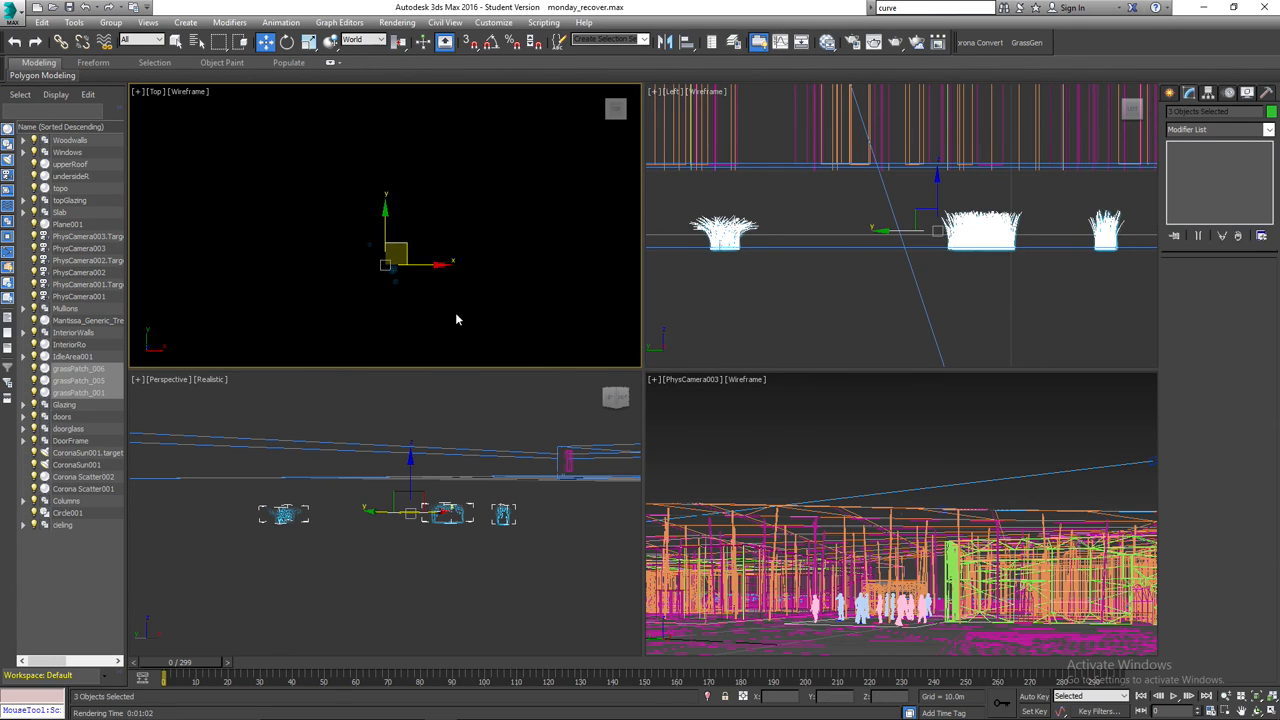
left_click(1270, 700)
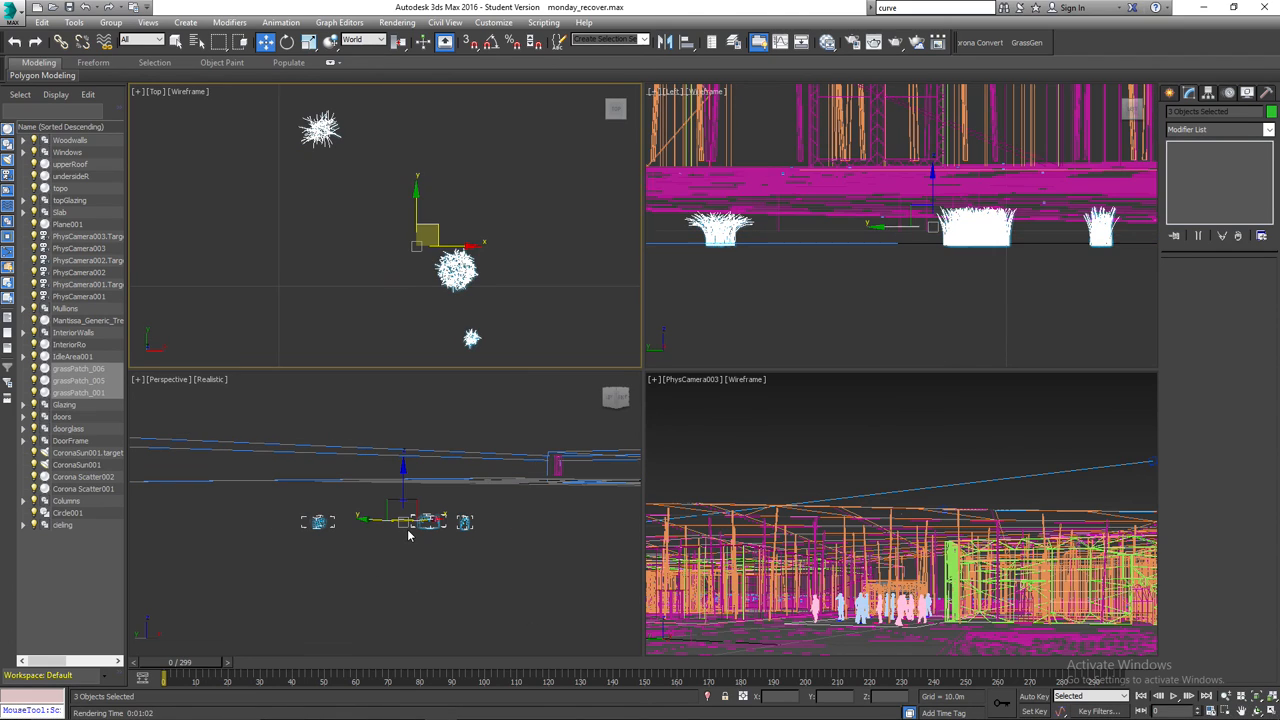
middle_click_drag(410, 530, 400, 557, "alt")
left_click(443, 480)
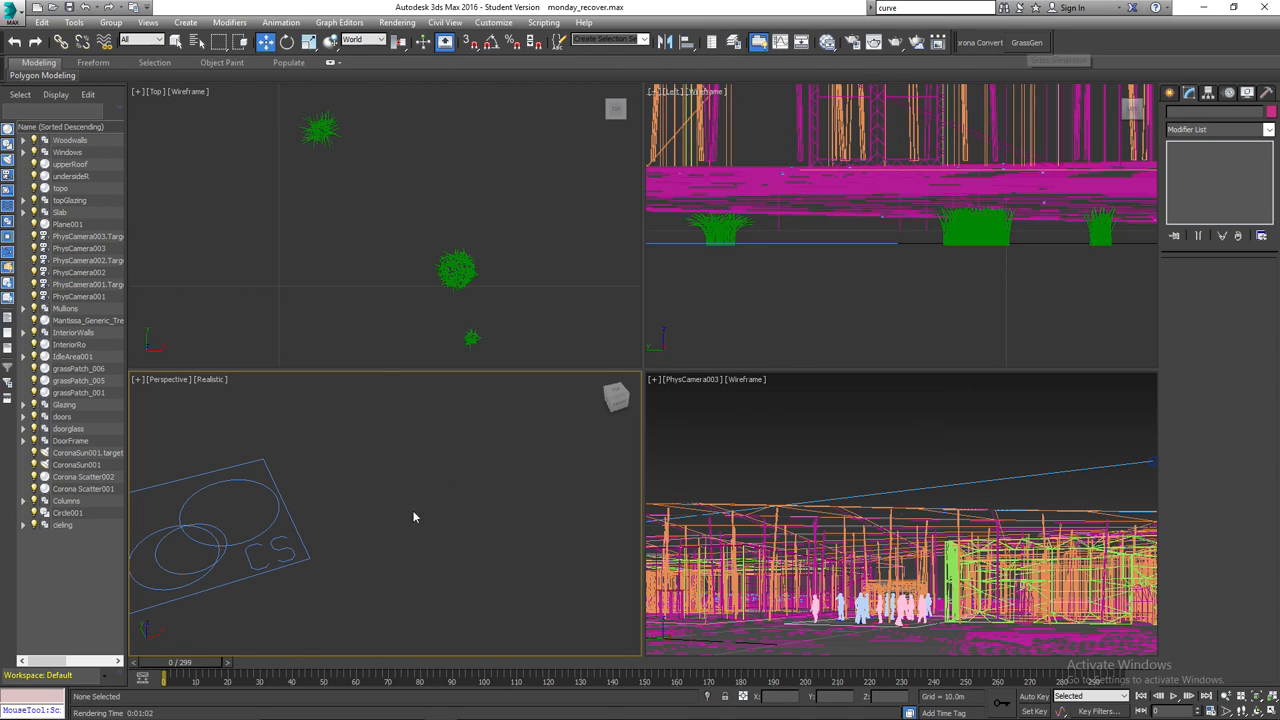
Hide the Corona Scatter002 and Corona Scatter001 objects.
scroll(373, 515, "down", 1)
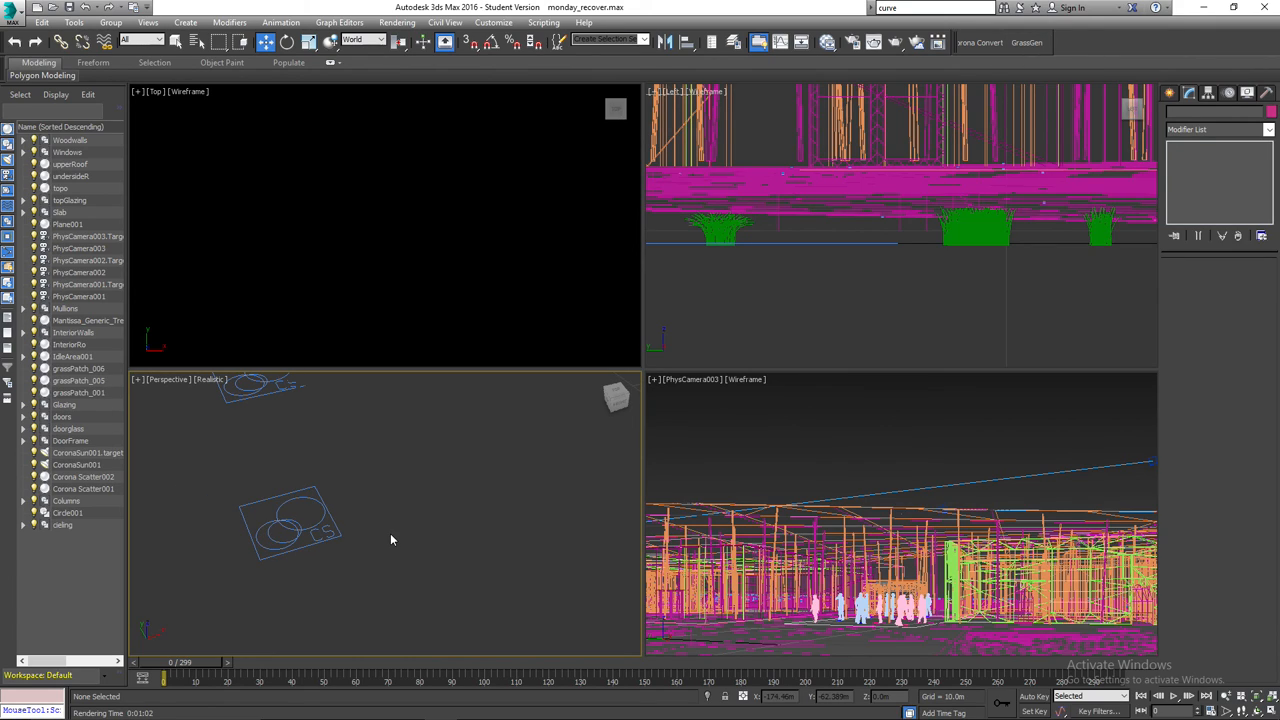
scroll(391, 539, "down", 3)
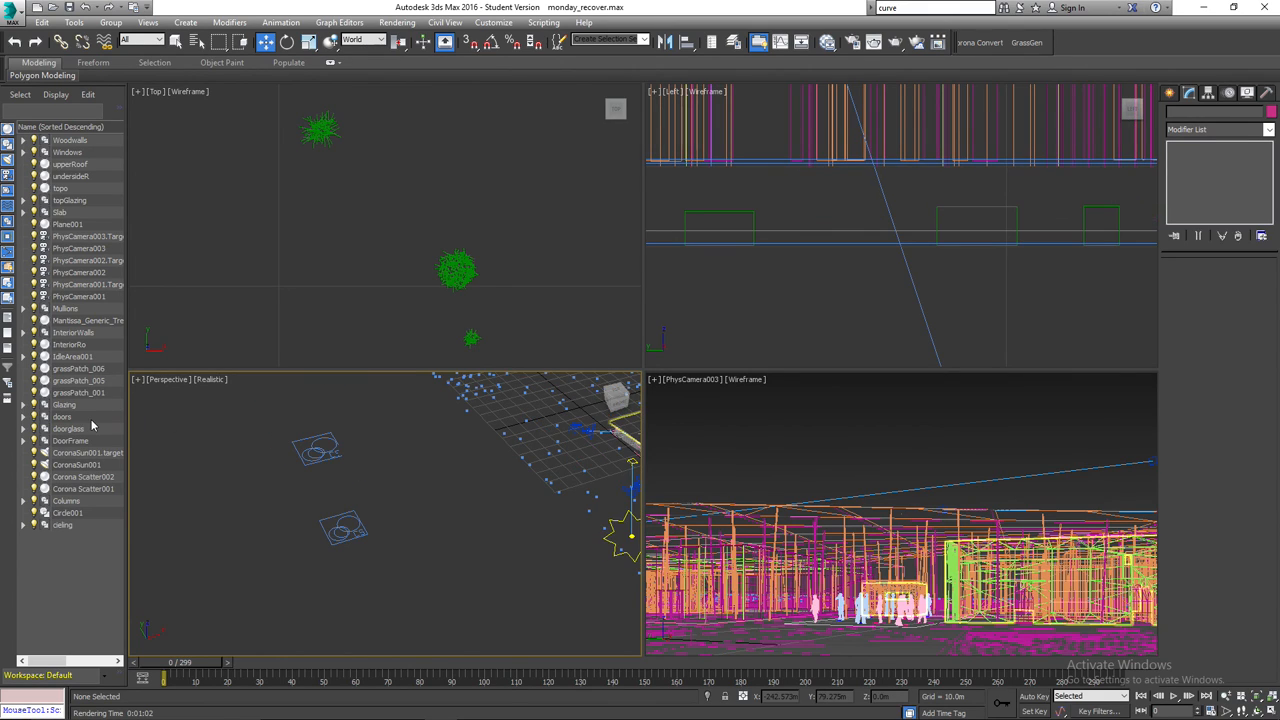
left_click(34, 477)
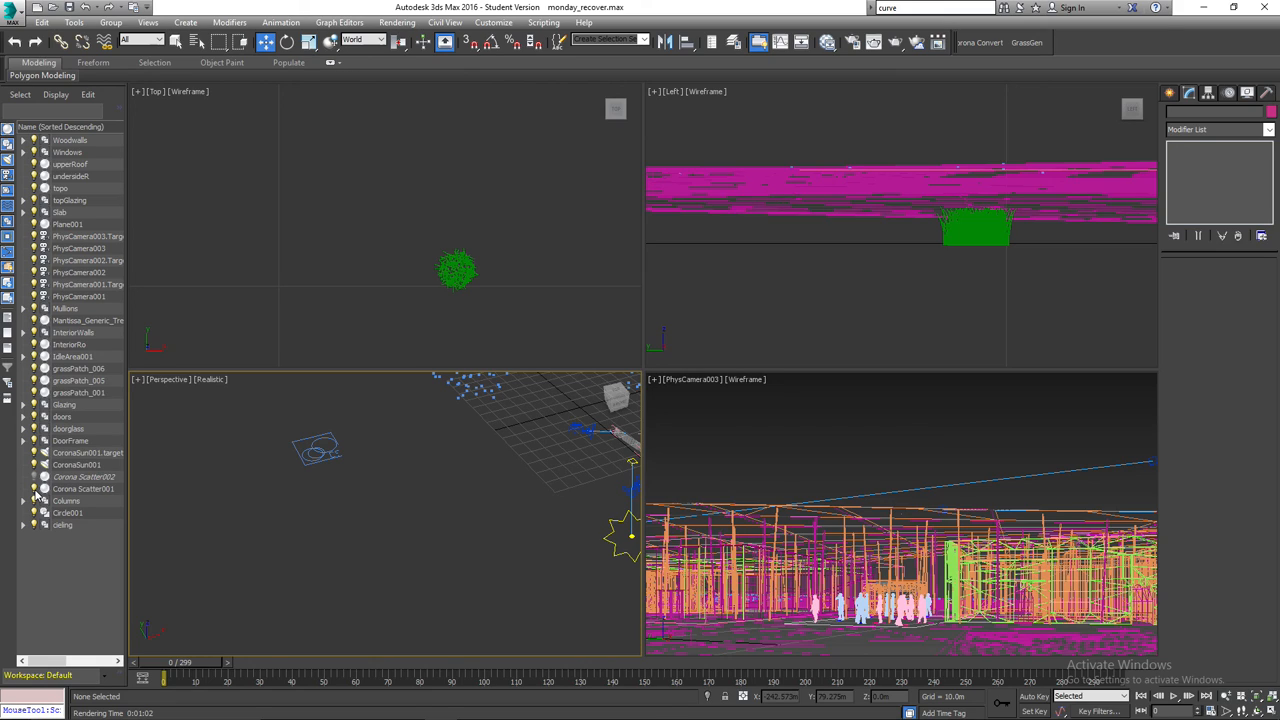
left_click(34, 489)
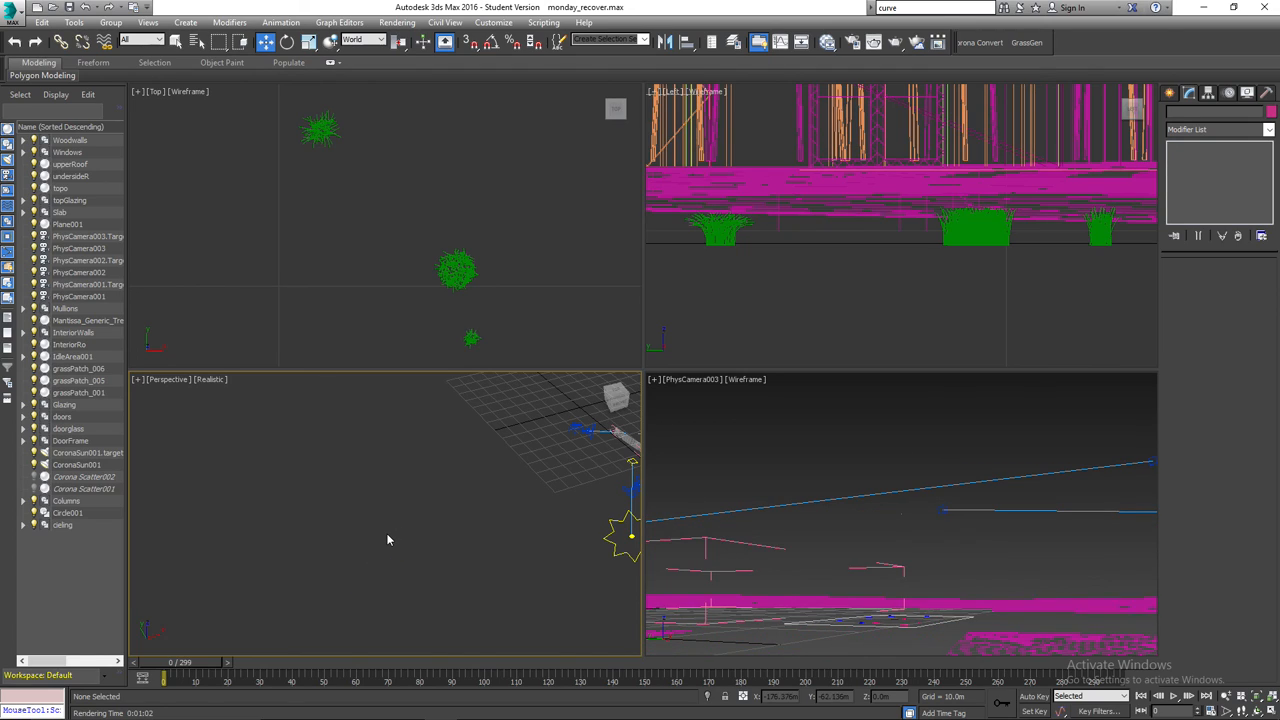
Open the shading style options of the Perspective view.
left_click(210, 381)
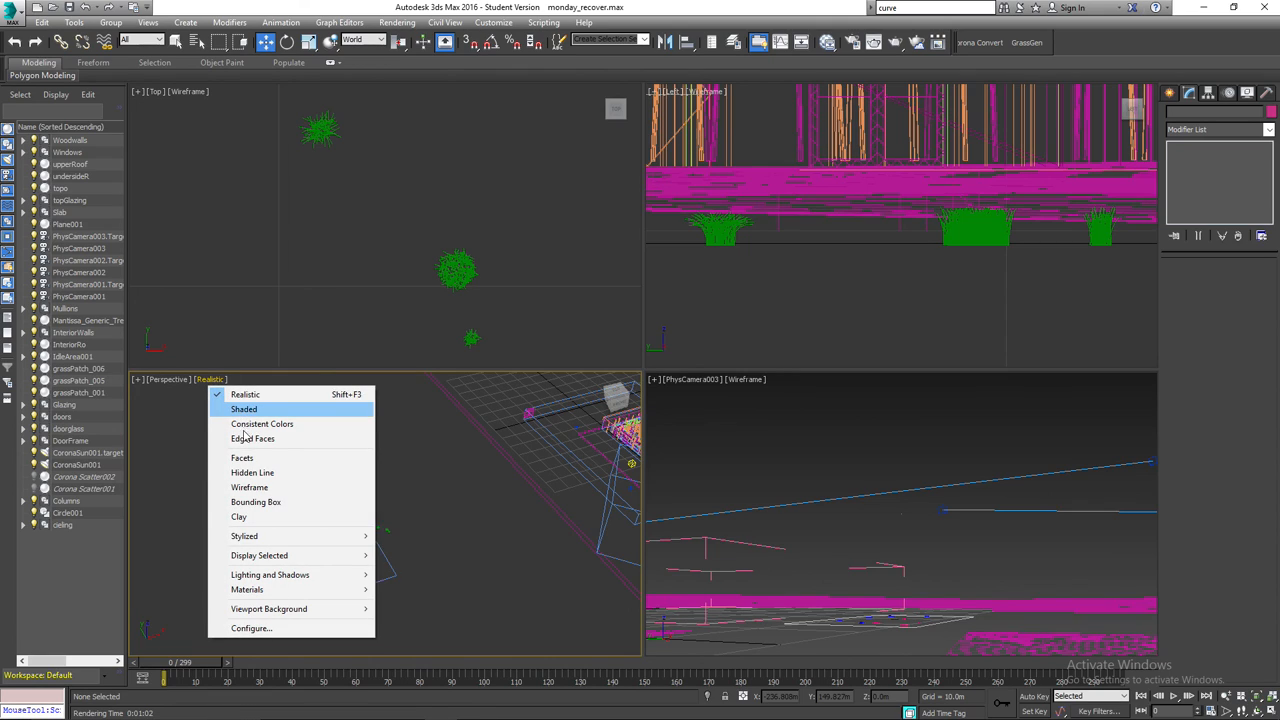